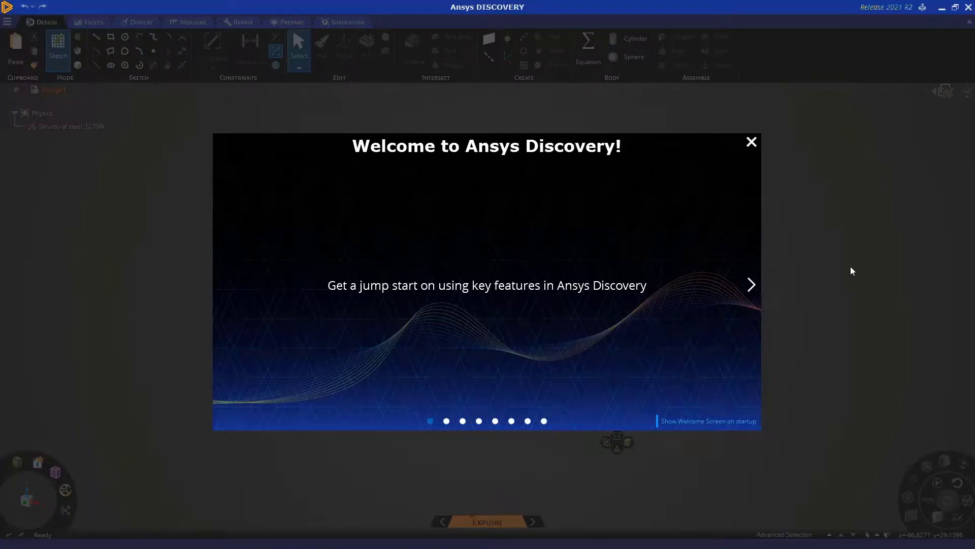
# - Page through the welcome slides to Next Steps, dismissing the tour list without choosing one
pyautogui.click(750, 287)
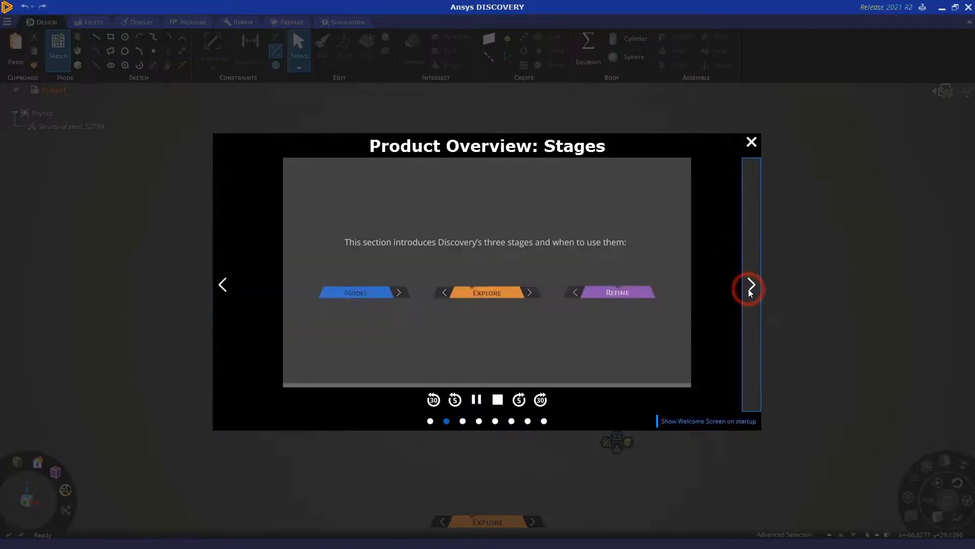
pyautogui.click(749, 288)
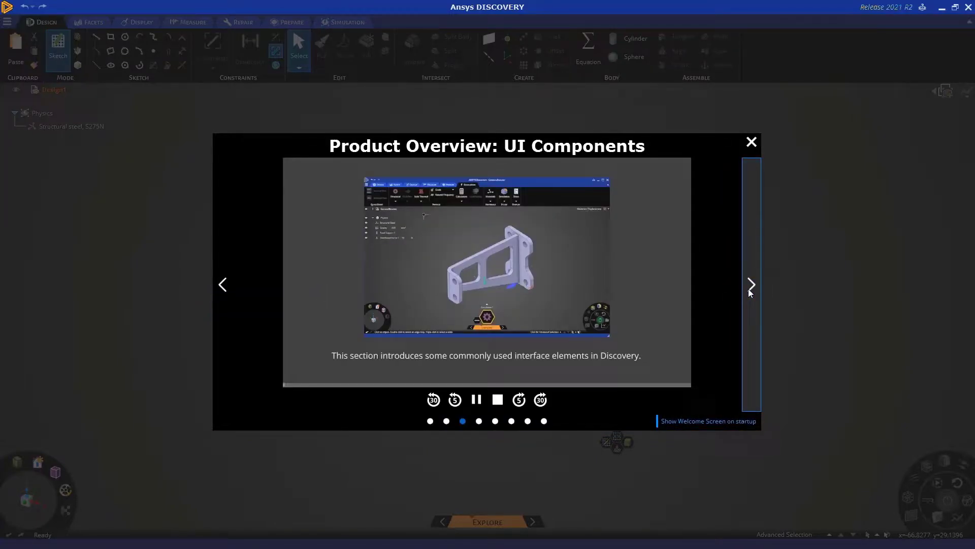
pyautogui.click(750, 288)
pyautogui.click(750, 287)
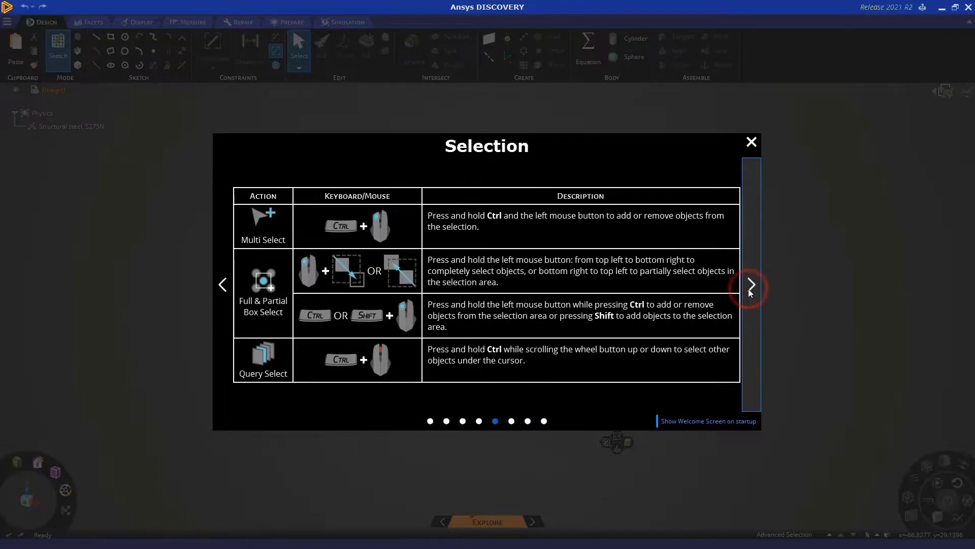
pyautogui.click(750, 287)
pyautogui.click(749, 287)
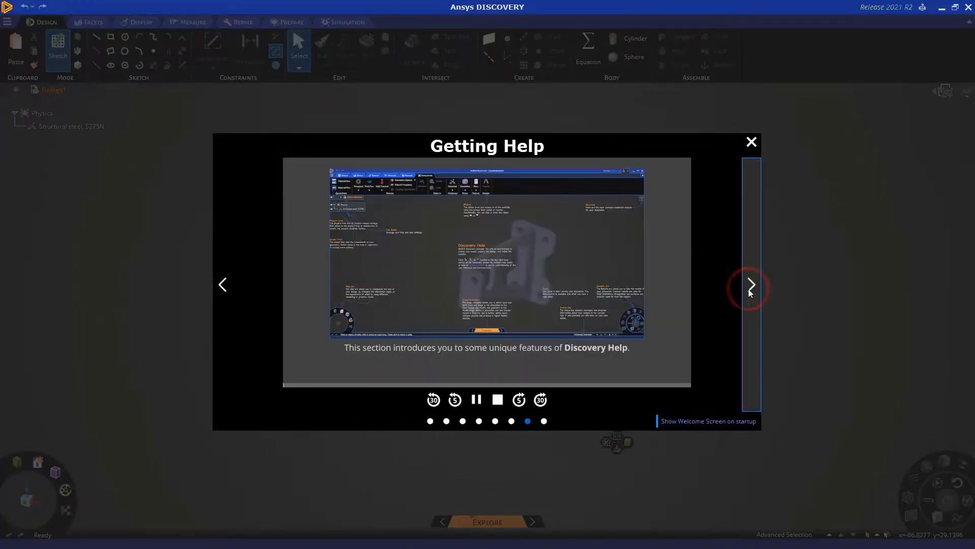
pyautogui.click(749, 287)
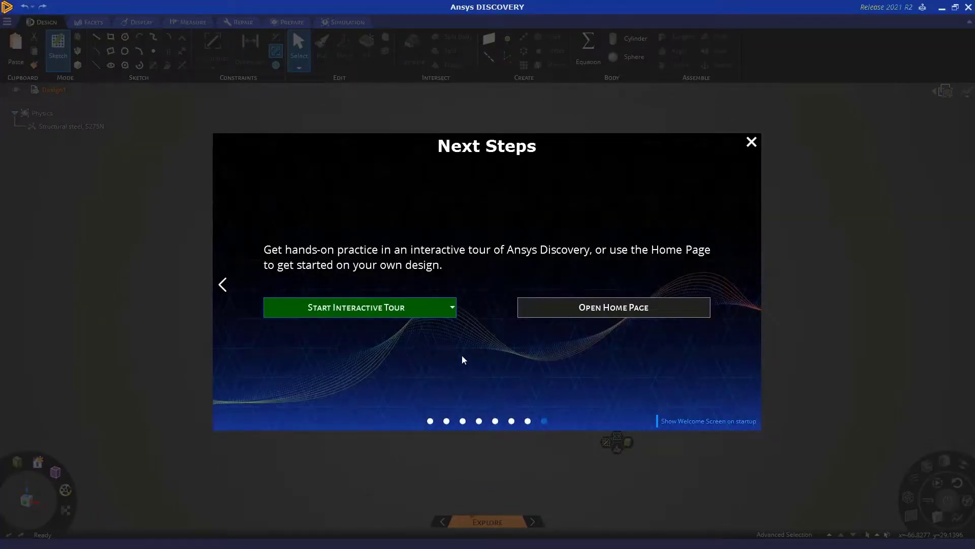
pyautogui.click(453, 307)
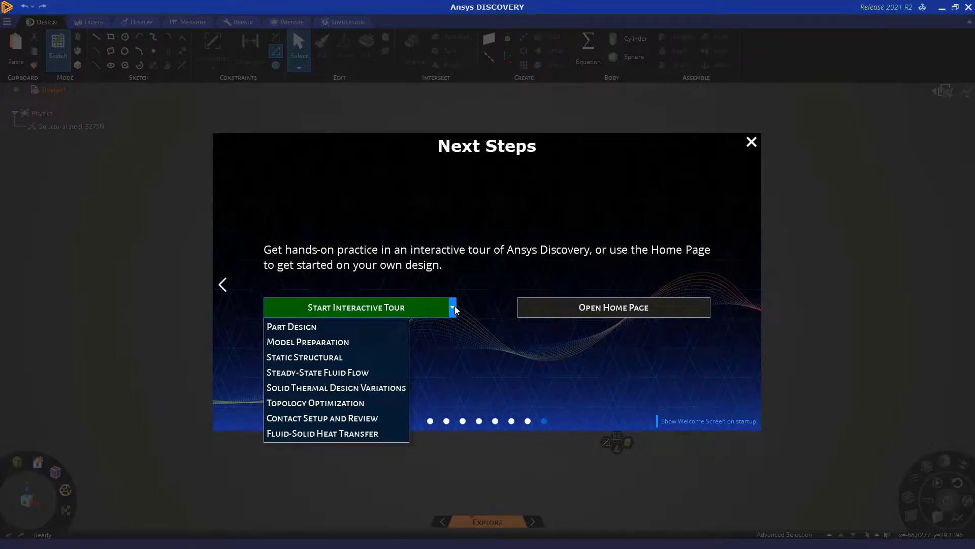
pyautogui.click(481, 339)
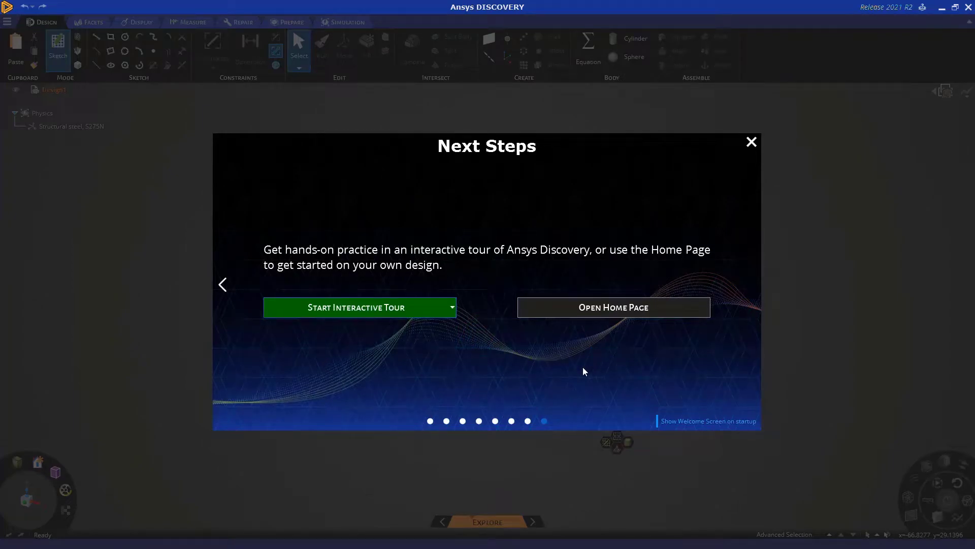
# - From the Home Page, browse to Porous Media and select Air Intake with Filter Getting Started
pyautogui.click(615, 309)
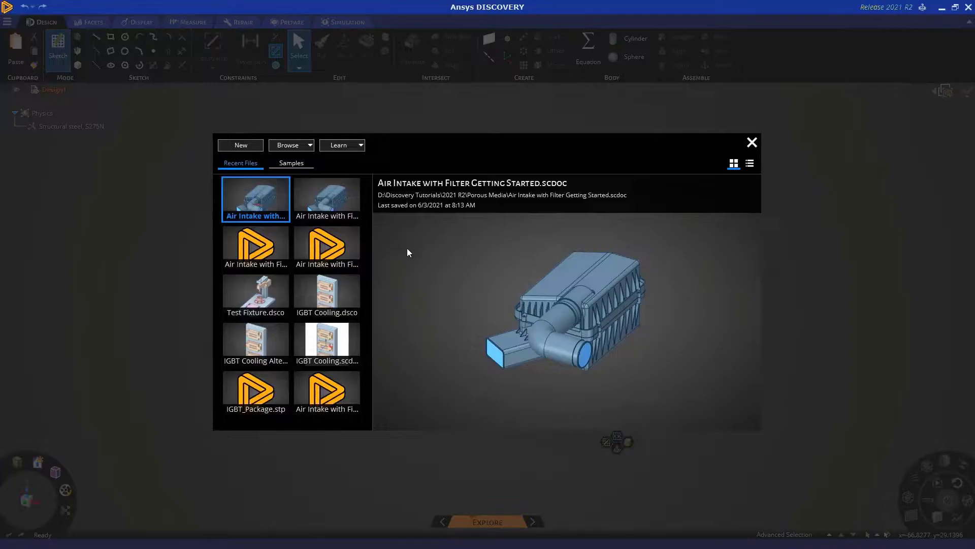
pyautogui.click(310, 145)
pyautogui.click(308, 173)
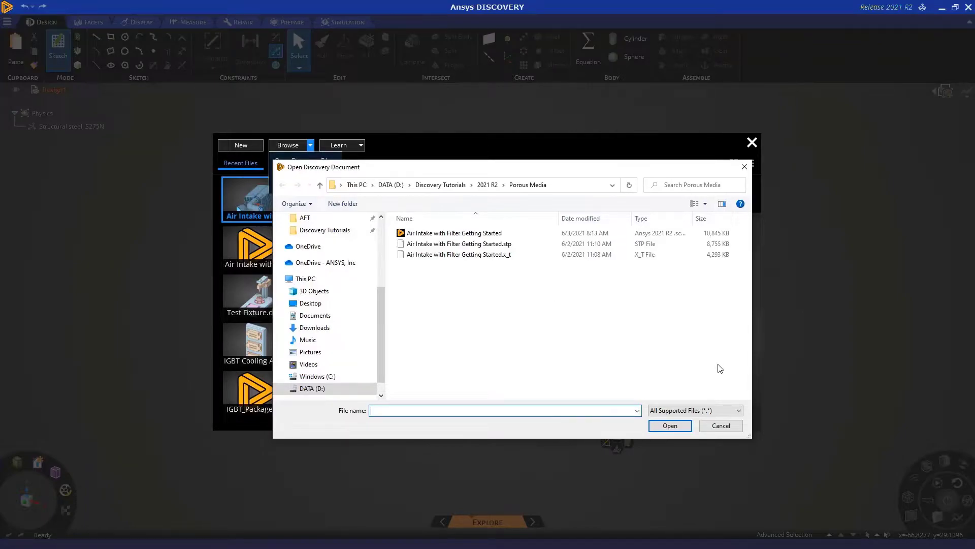
pyautogui.click(739, 410)
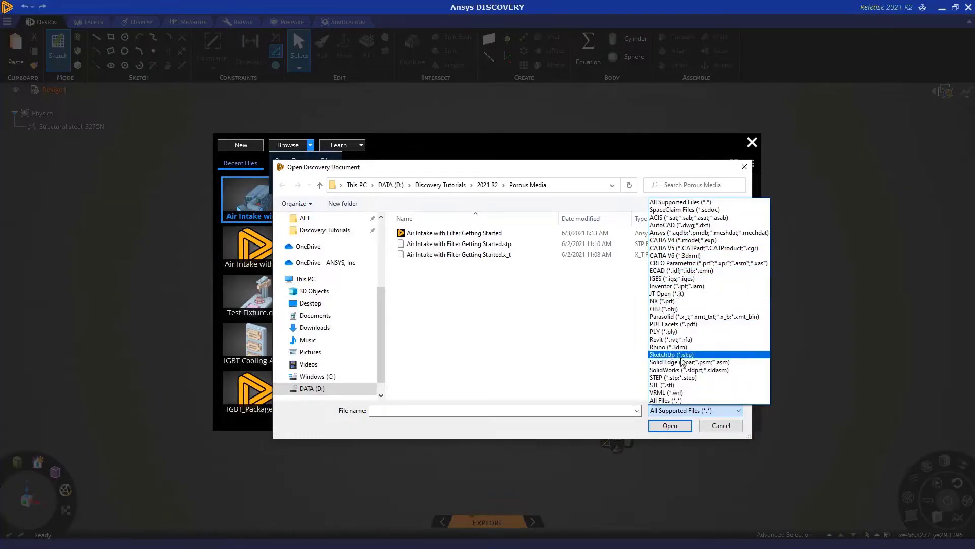
pyautogui.click(566, 327)
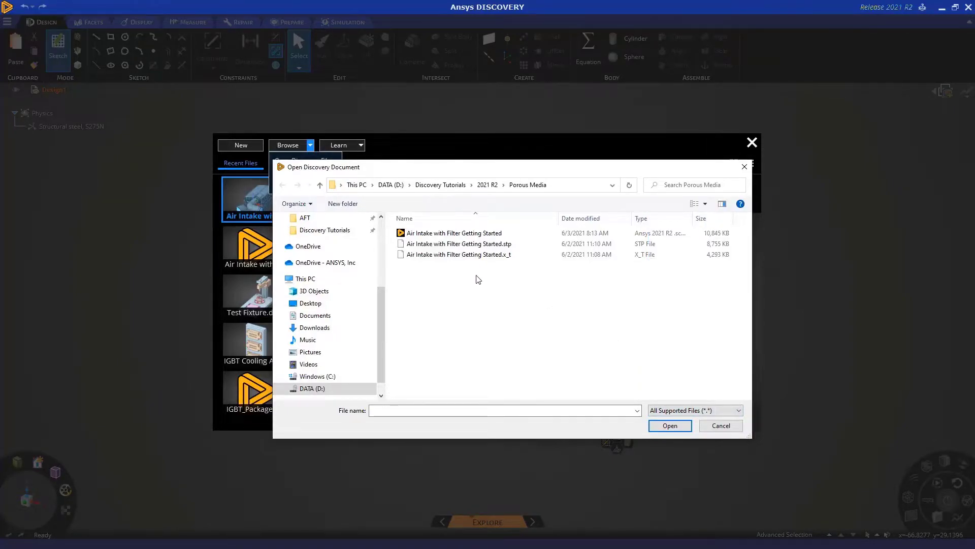
pyautogui.click(447, 233)
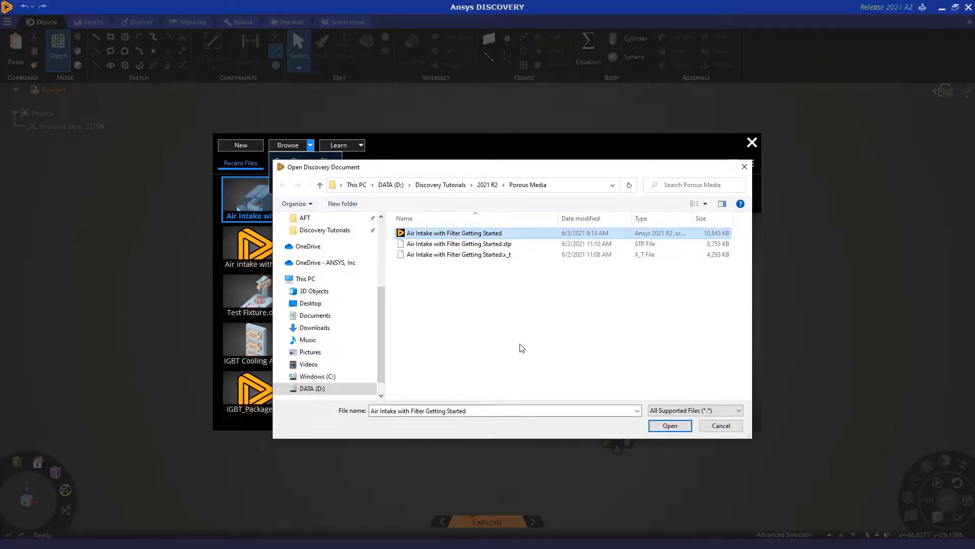
# - Open the Air Intake with Filter Getting Started document to load the assembly
pyautogui.click(668, 426)
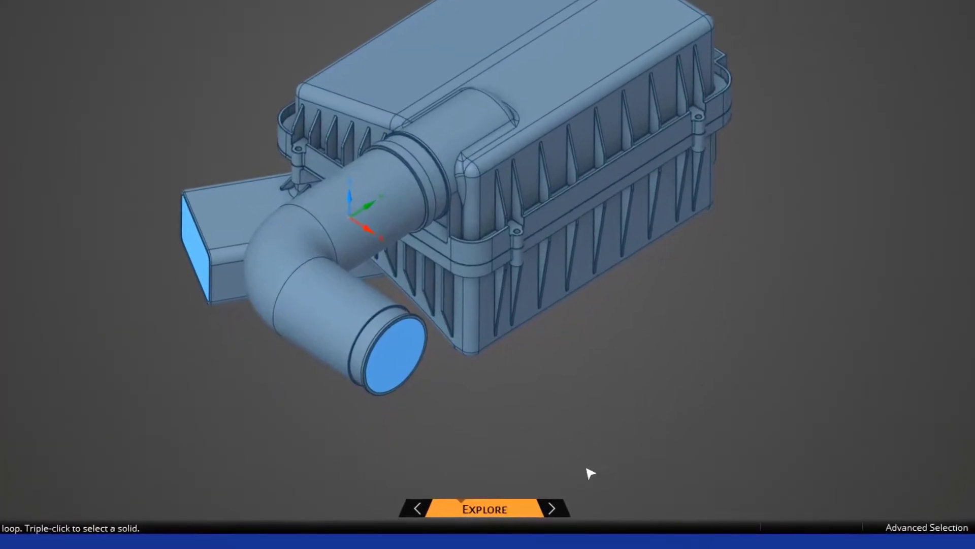
# - Switch the air intake model from the Explore stage to Refine
pyautogui.click(561, 506)
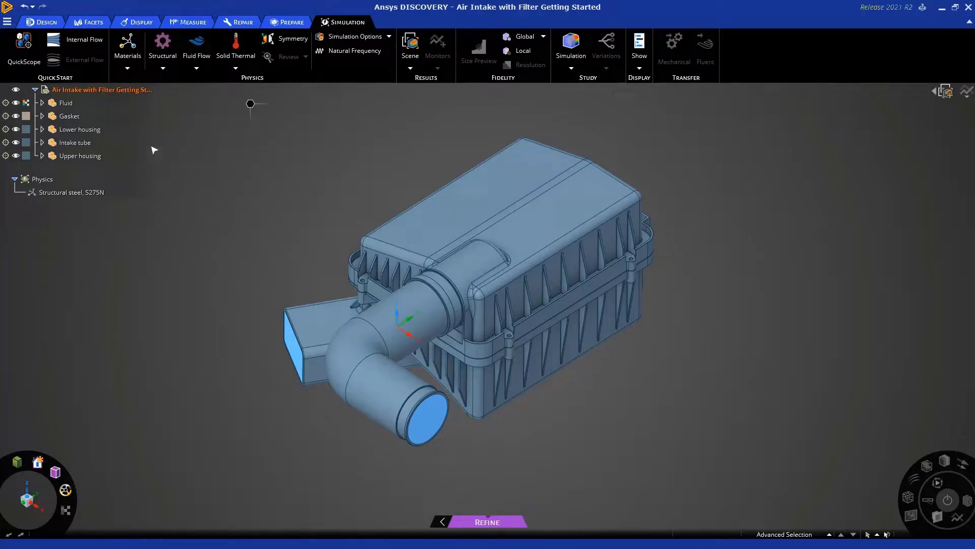
# - Hide Gasket, Lower housing, Intake tube and Upper housing, then expand Fluid to inspect its bodies
pyautogui.click(16, 116)
pyautogui.click(15, 129)
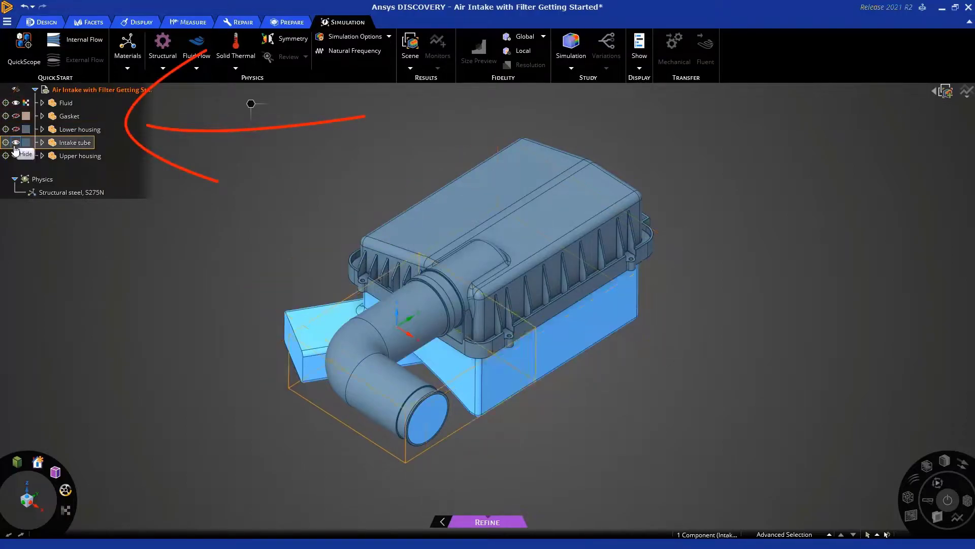
pyautogui.click(15, 143)
pyautogui.click(16, 156)
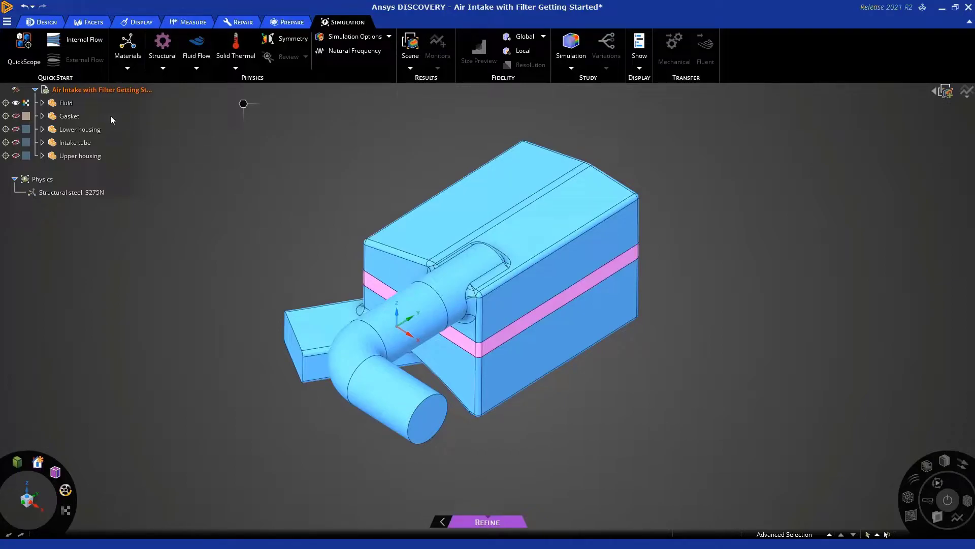
pyautogui.click(45, 105)
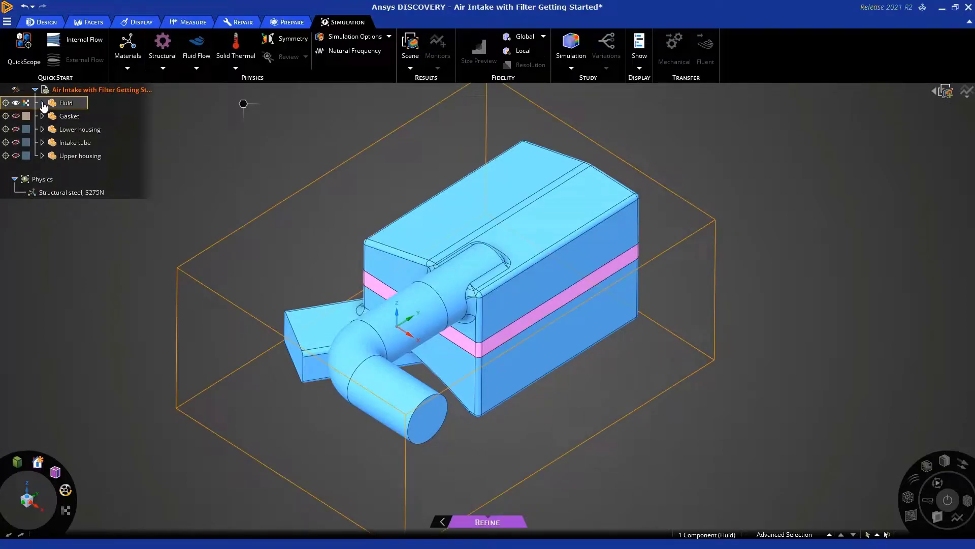
pyautogui.click(42, 103)
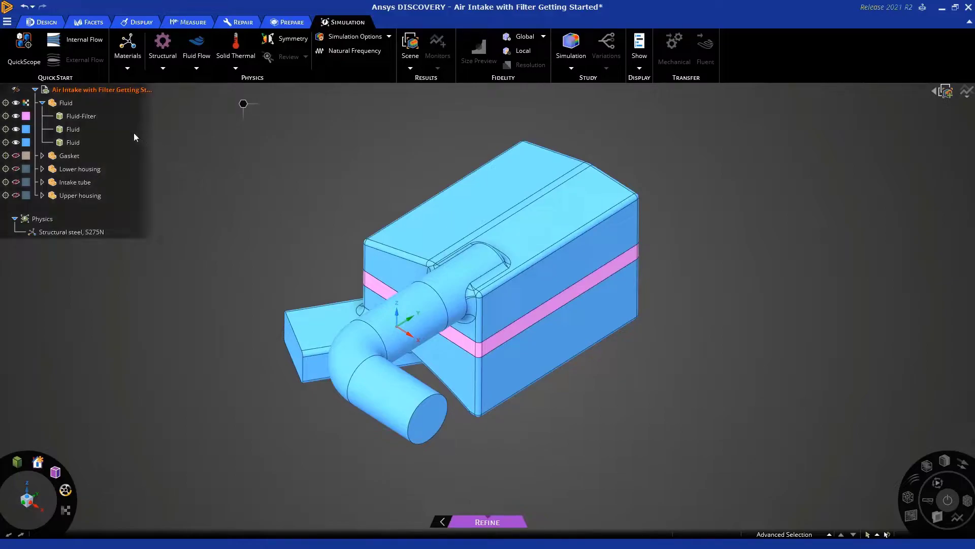
pyautogui.click(88, 117)
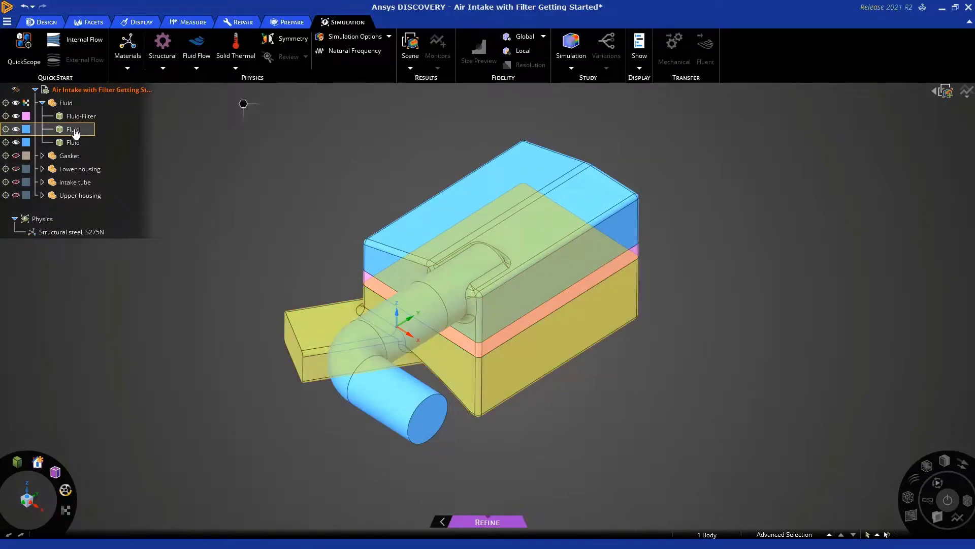
pyautogui.click(285, 217)
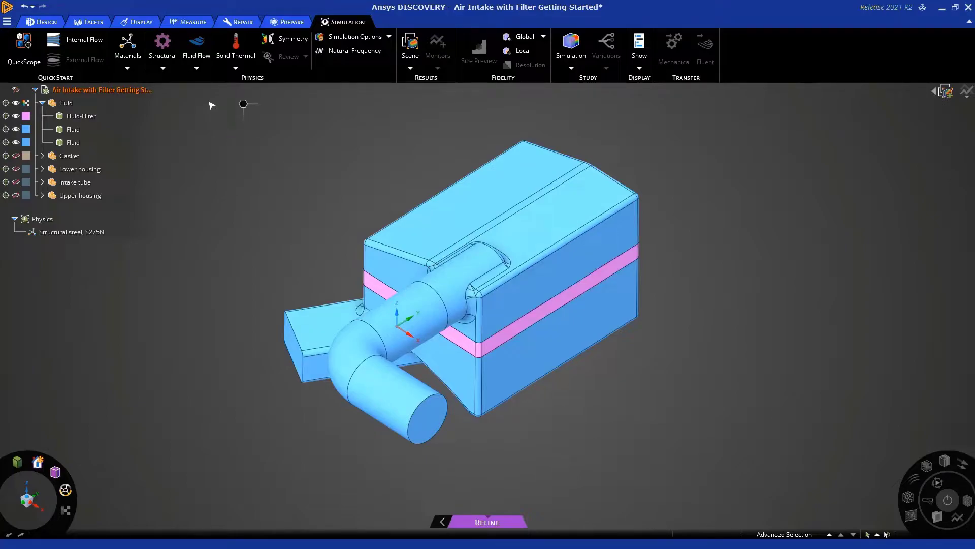
# - Apply a 0.1 kg/s mass-flow inlet to the intake tube's round end face
pyautogui.click(197, 68)
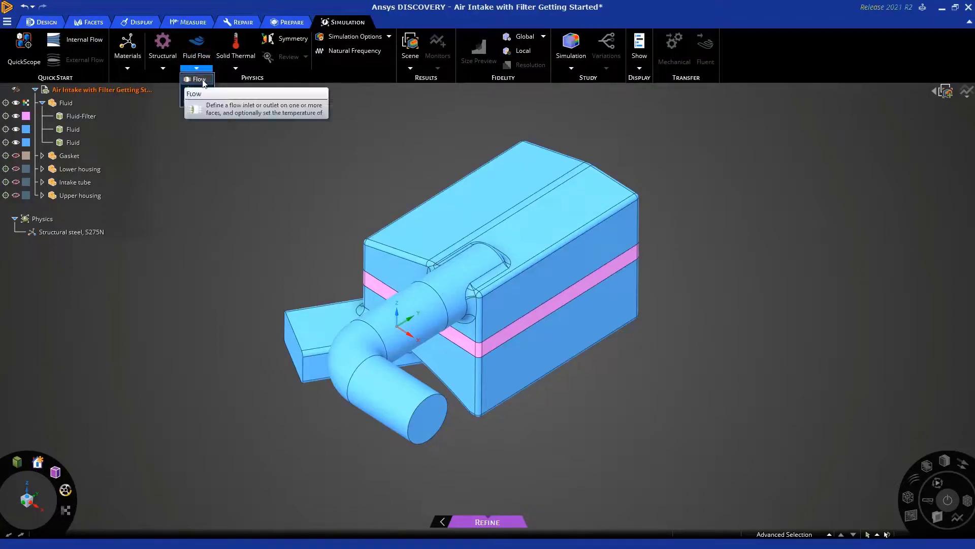
pyautogui.click(199, 80)
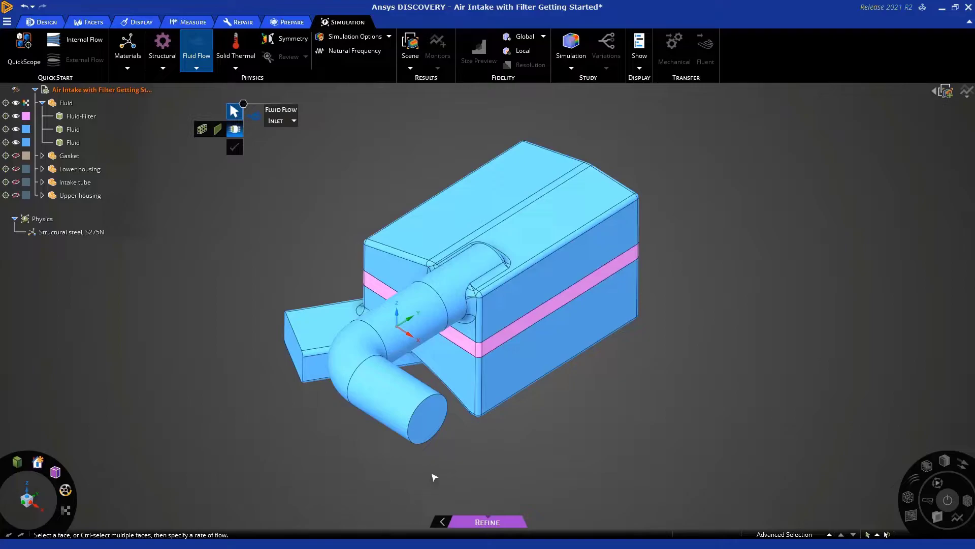
pyautogui.click(426, 420)
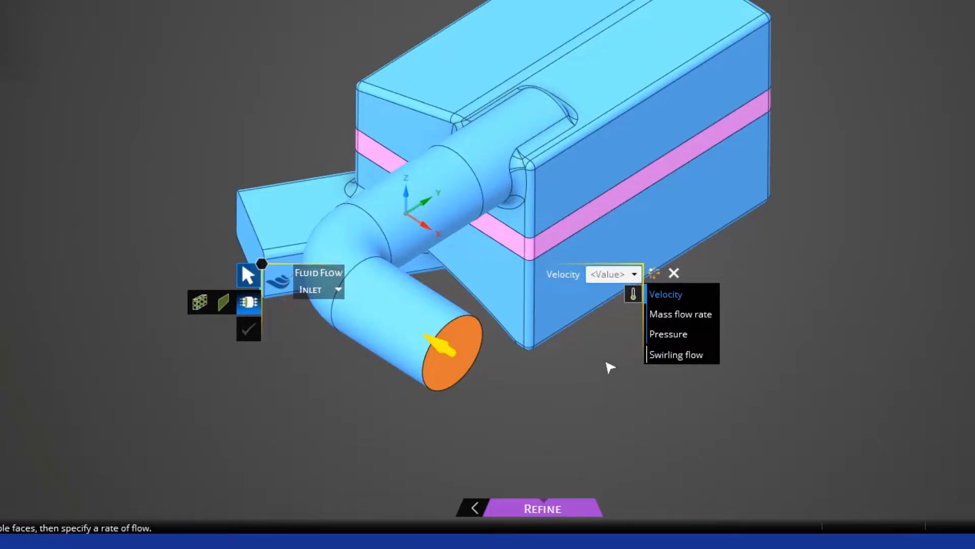
pyautogui.click(664, 315)
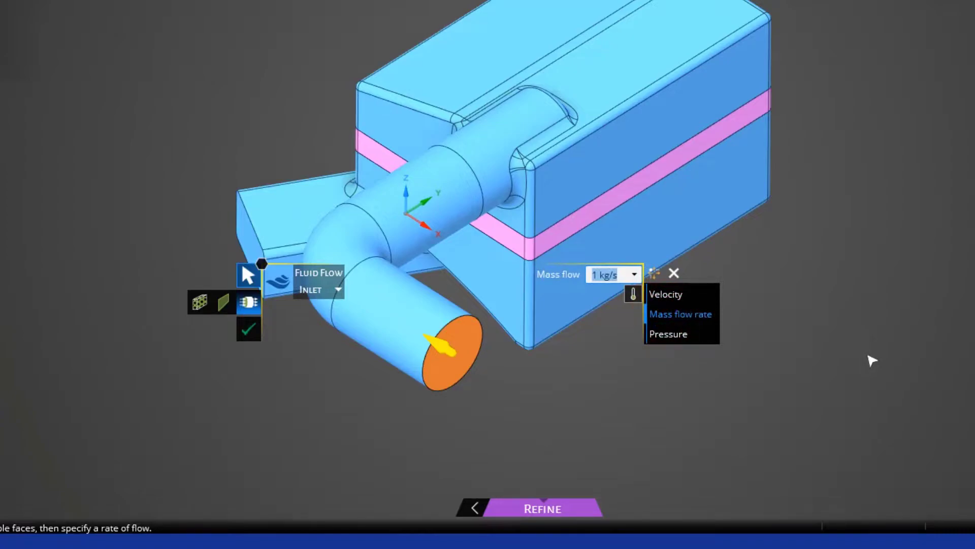
pyautogui.write('0.1')
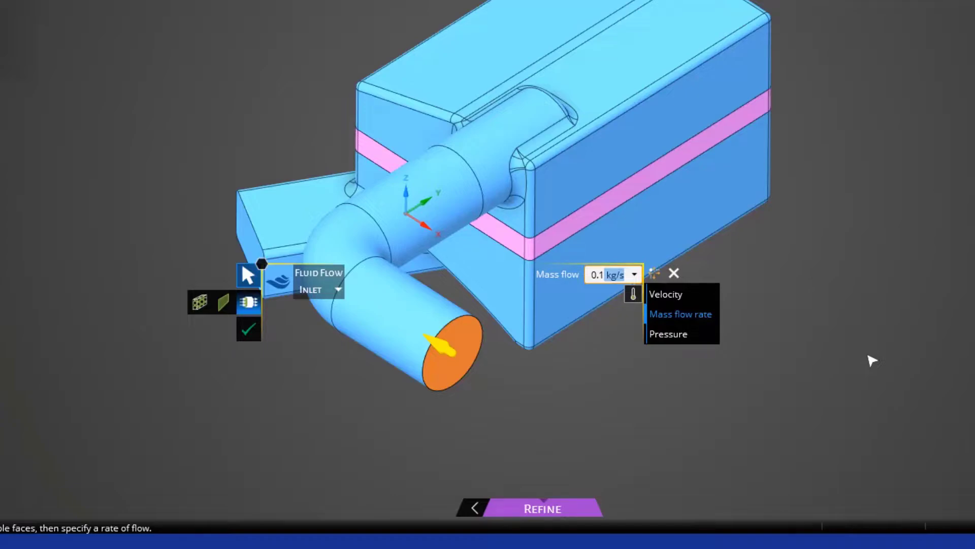
pyautogui.click(248, 329)
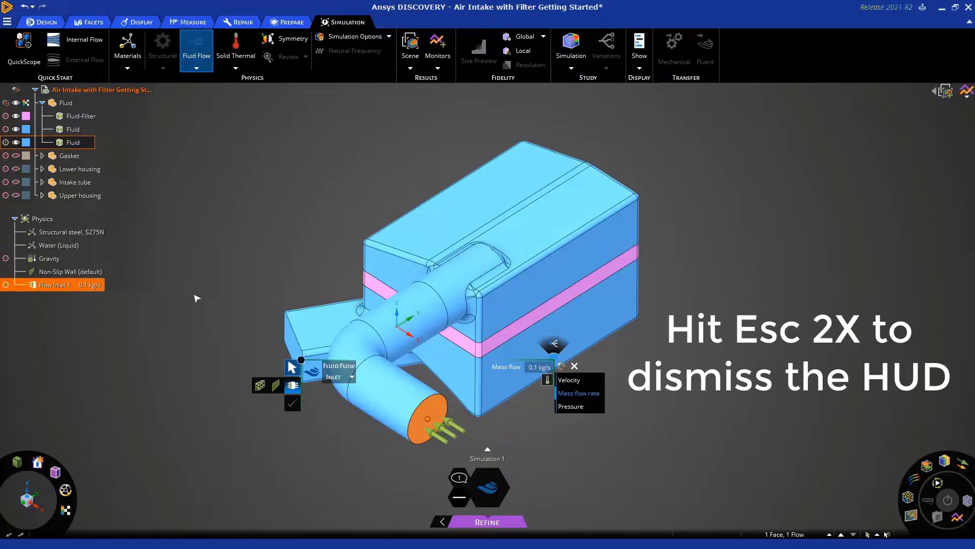
pyautogui.press('Escape')
pyautogui.press('Escape')
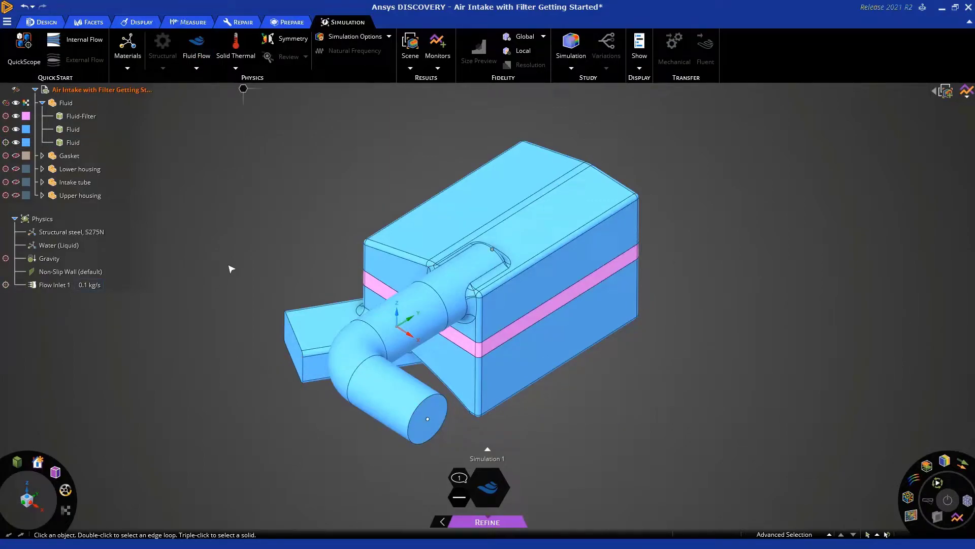
# - Select the rectangular opening face and start a fluid flow condition on it
pyautogui.moveTo(235, 260); pyautogui.dragTo(264, 235, button='middle')
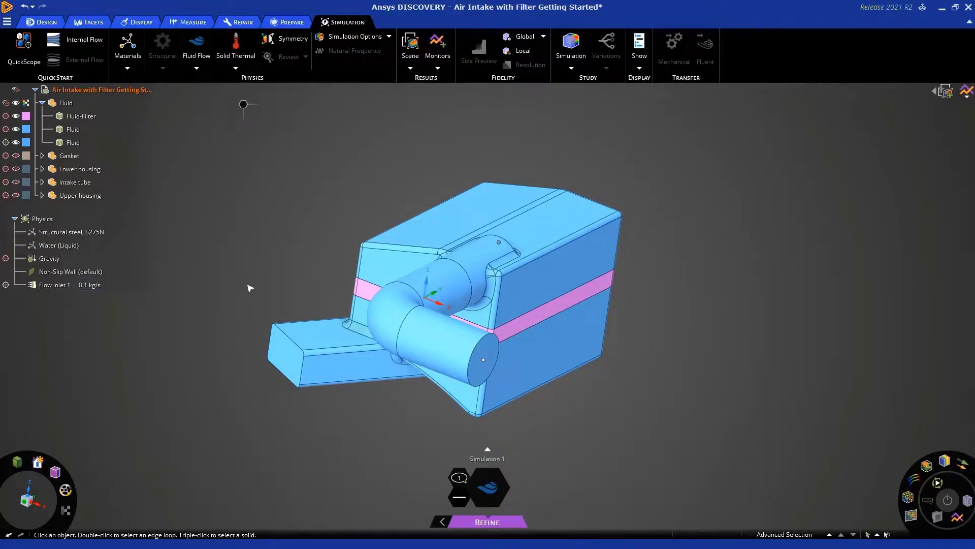
pyautogui.click(292, 362)
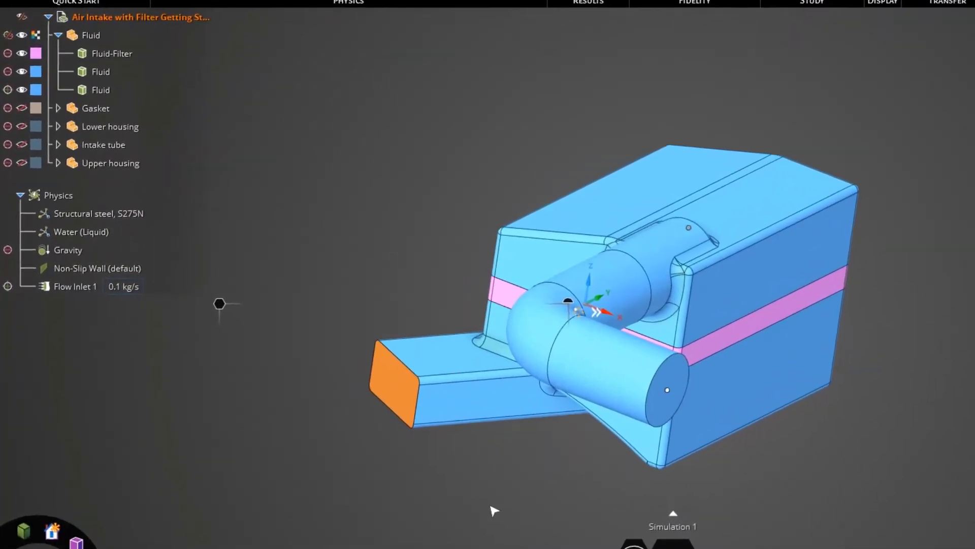
pyautogui.keyDown('shift'); pyautogui.moveTo(544, 486); pyautogui.dragTo(637, 476, button='middle'); pyautogui.keyUp('shift')
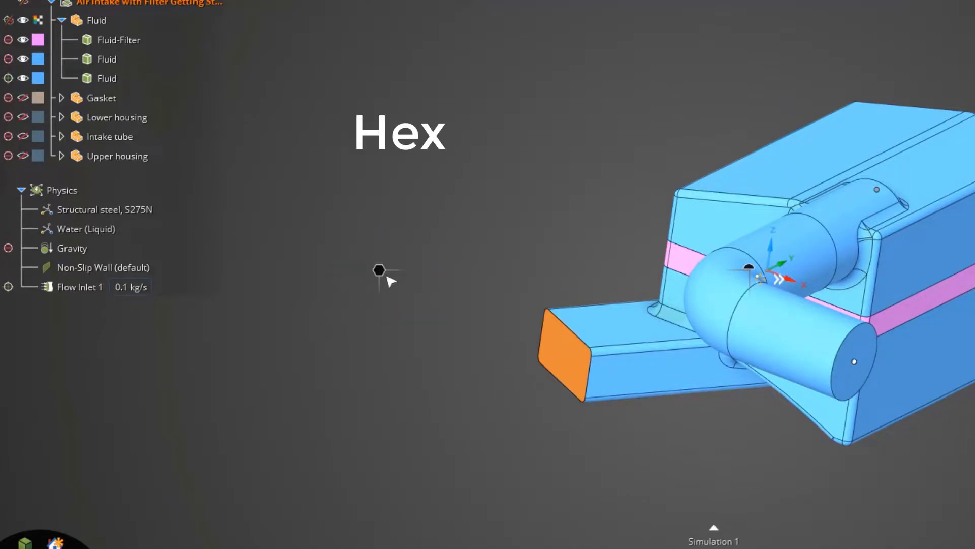
pyautogui.rightClick(381, 271)
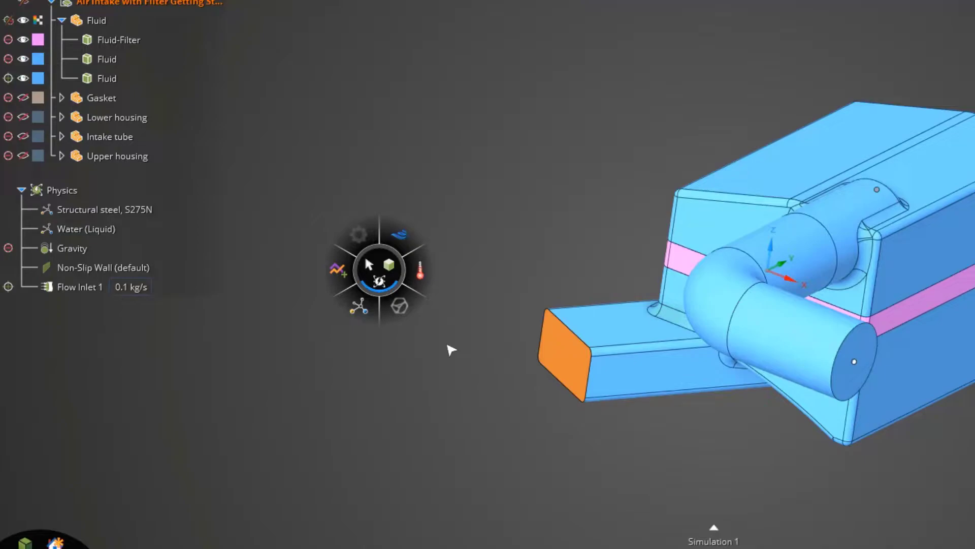
pyautogui.moveTo(404, 240)
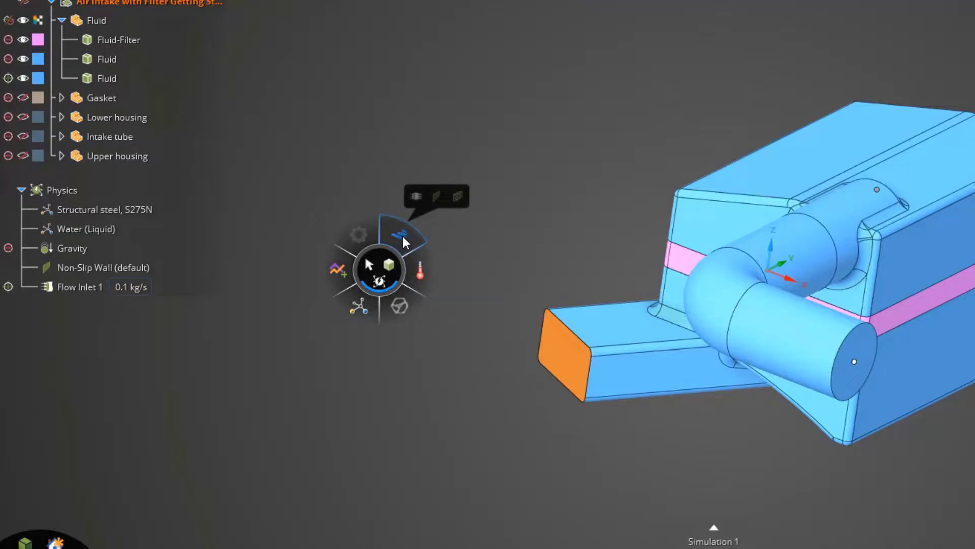
pyautogui.click(414, 196)
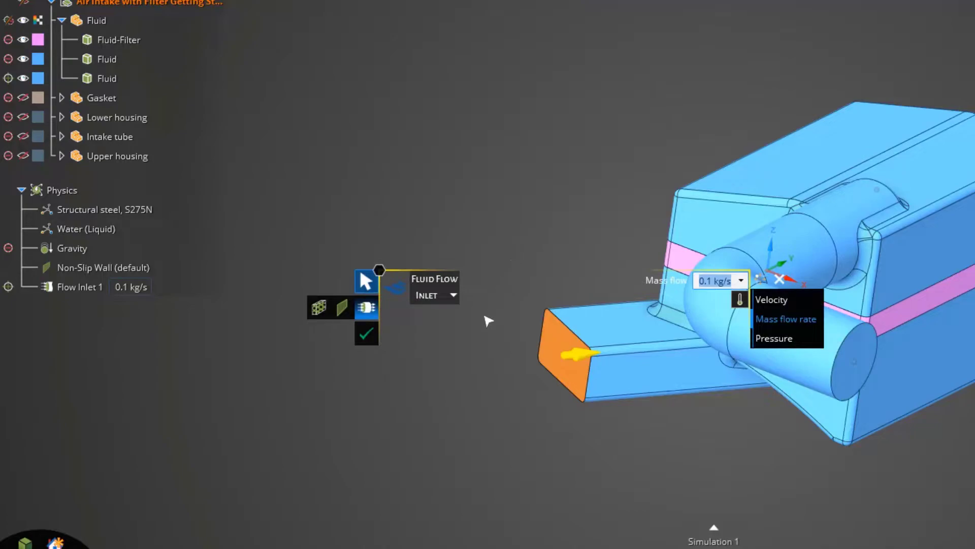
# - Switch the condition to an outlet and apply it at 0 Pa pressure
pyautogui.click(454, 296)
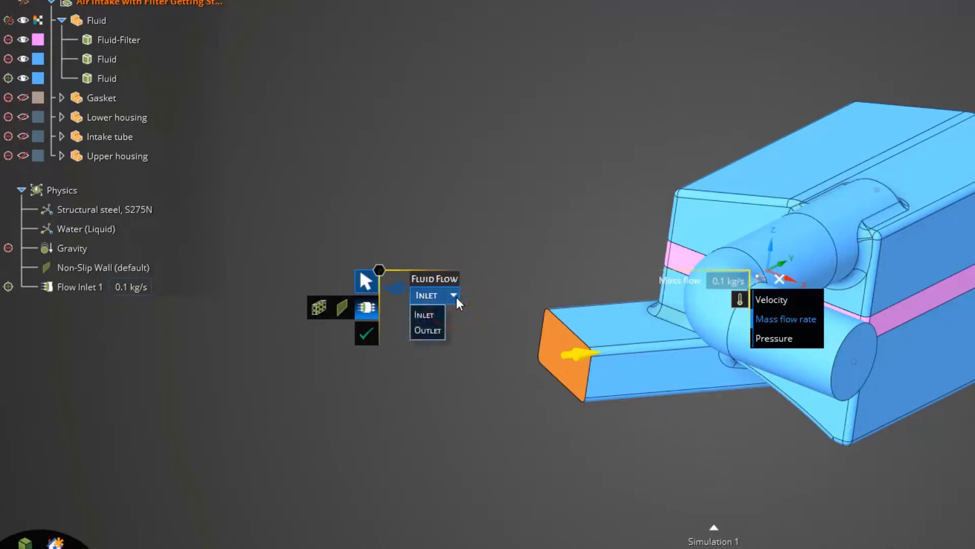
pyautogui.click(429, 331)
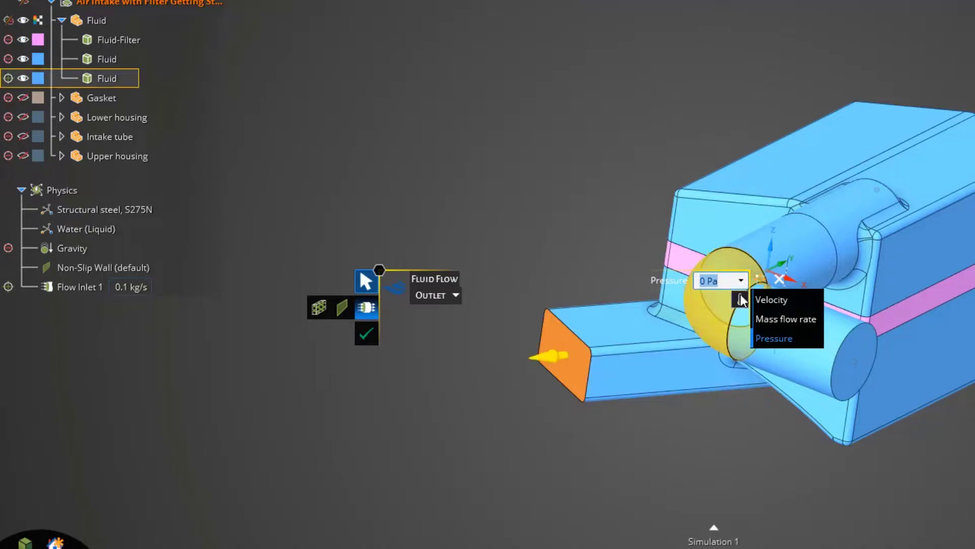
pyautogui.moveTo(759, 279); pyautogui.dragTo(655, 63)
pyautogui.moveTo(832, 51); pyautogui.dragTo(639, 65)
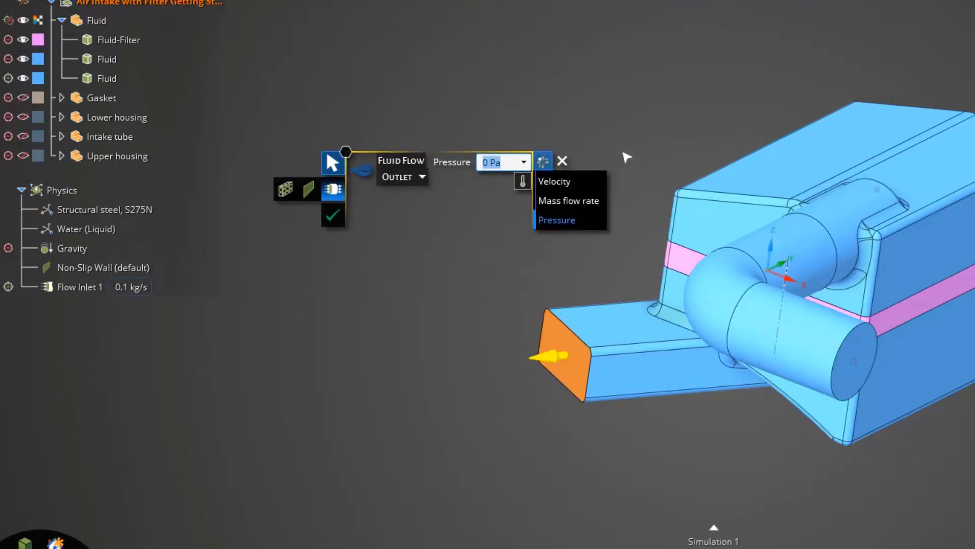
pyautogui.click(542, 160)
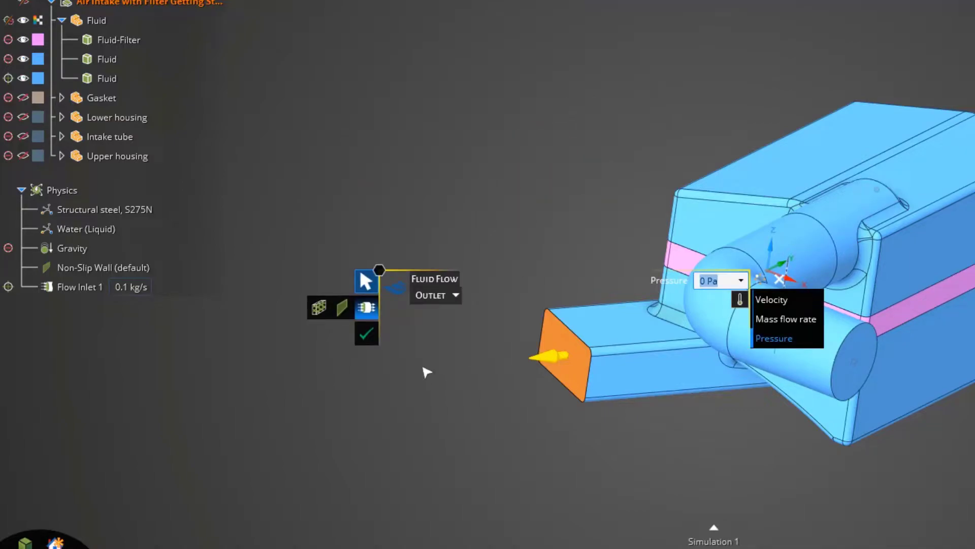
pyautogui.click(366, 335)
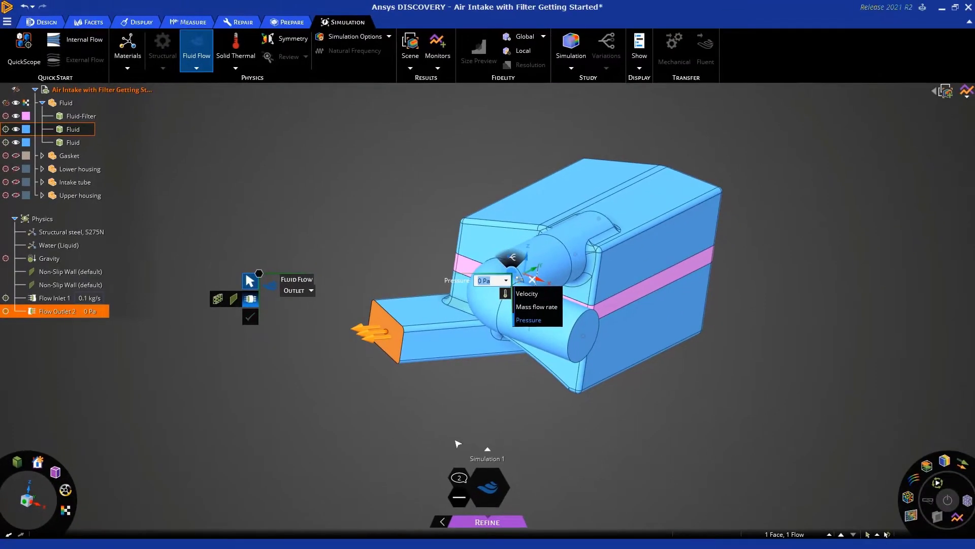
# - Select the whole Fluid-Filter body and assign it a porous filter condition
pyautogui.moveTo(457, 443); pyautogui.dragTo(809, 369, button='middle')
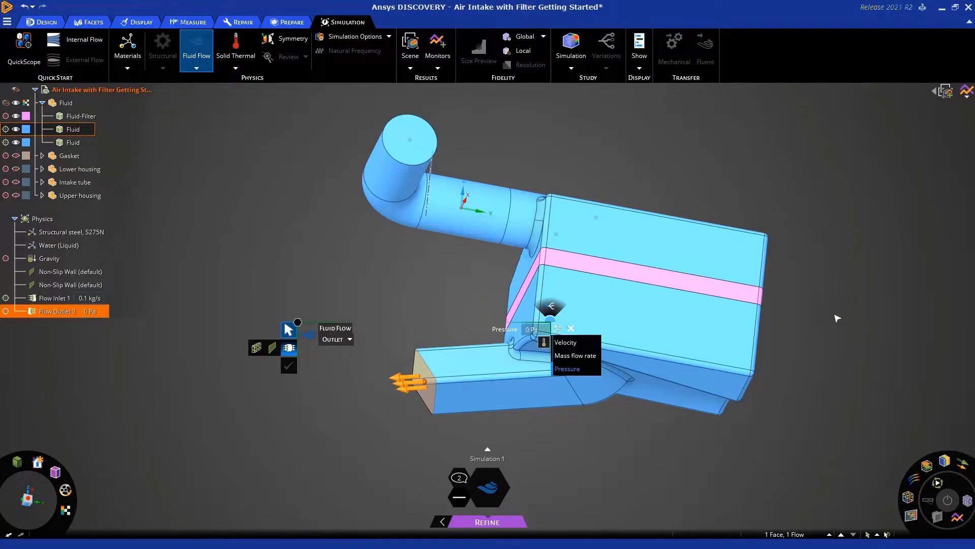
pyautogui.click(81, 118)
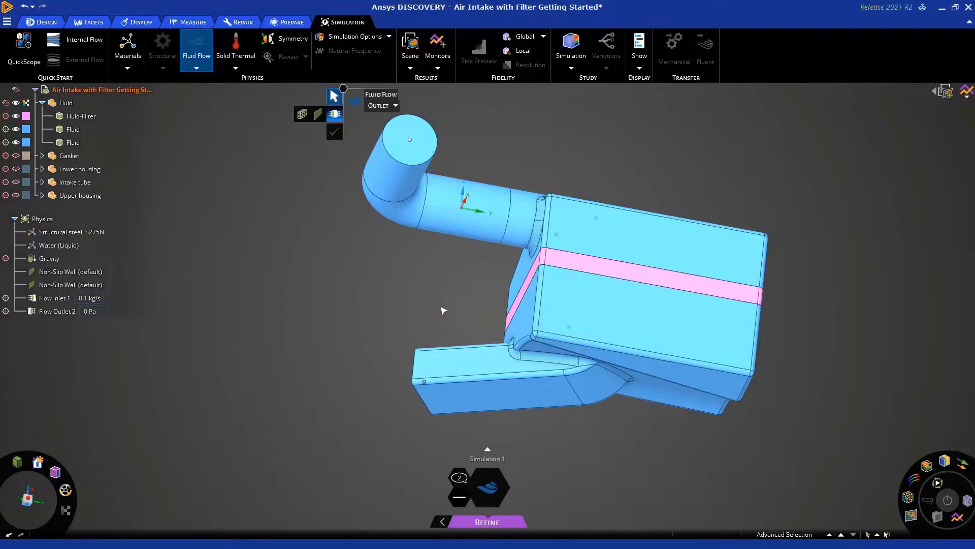
pyautogui.click(575, 264)
pyautogui.tripleClick(575, 264)
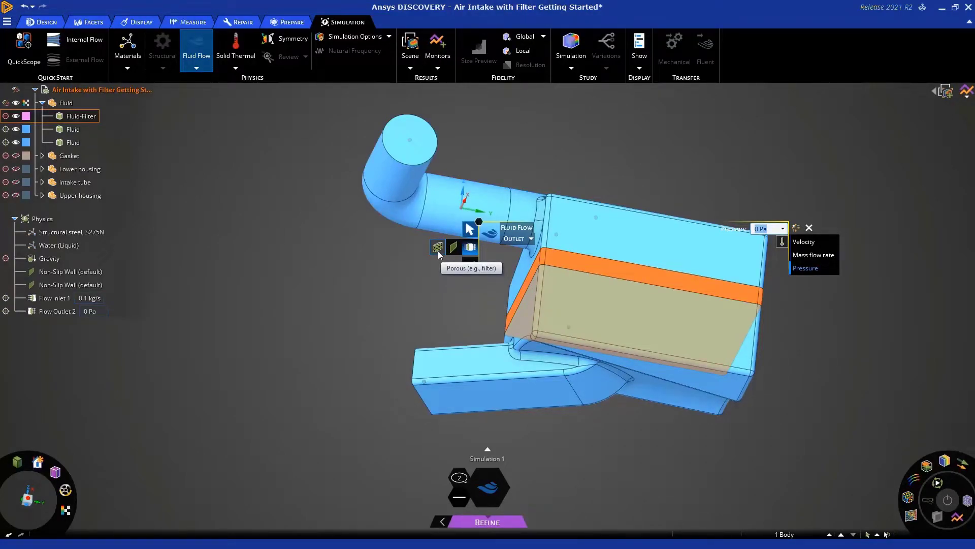
pyautogui.click(438, 247)
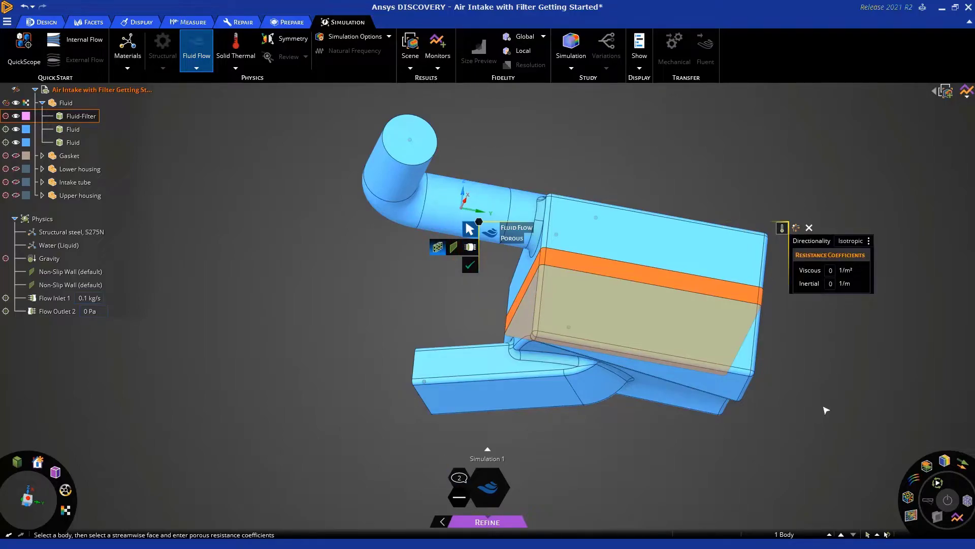
# - Show the Isotropic and Bidirectional directionality options for the filter resistance
pyautogui.keyDown('shift'); pyautogui.moveTo(832, 408); pyautogui.dragTo(740, 402, button='middle'); pyautogui.keyUp('shift')
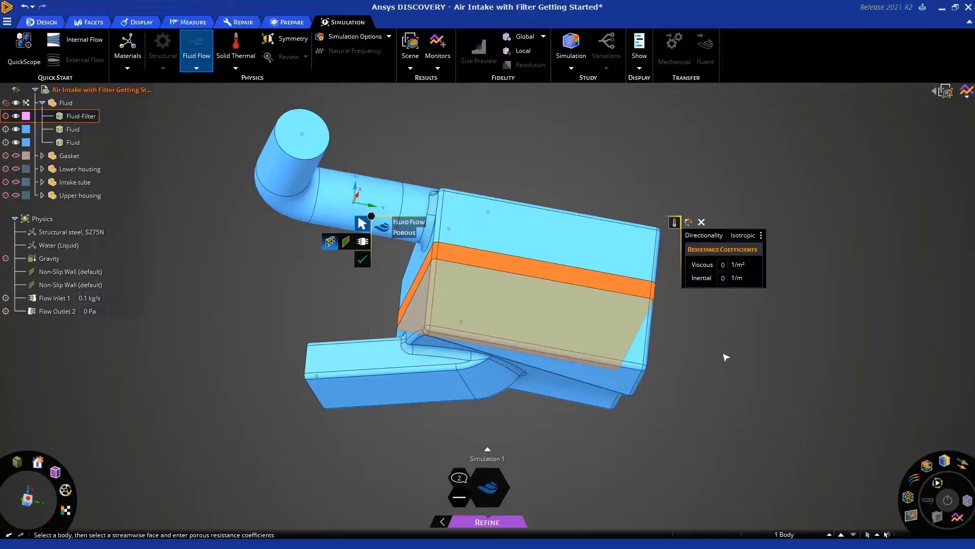
pyautogui.click(762, 237)
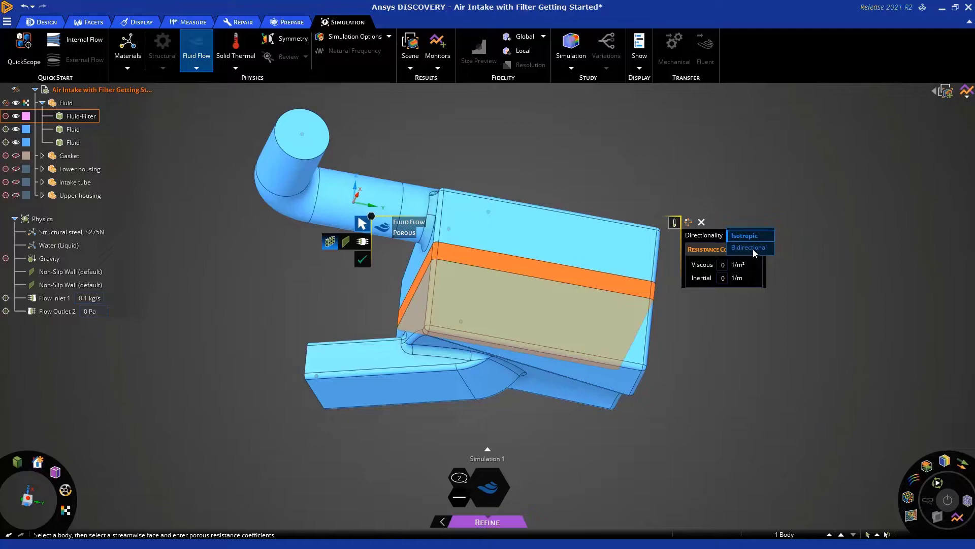
# - Set the filter resistance to Bidirectional: inertial streamwise 500 1/m, crossflow 50000 1/m
pyautogui.click(753, 249)
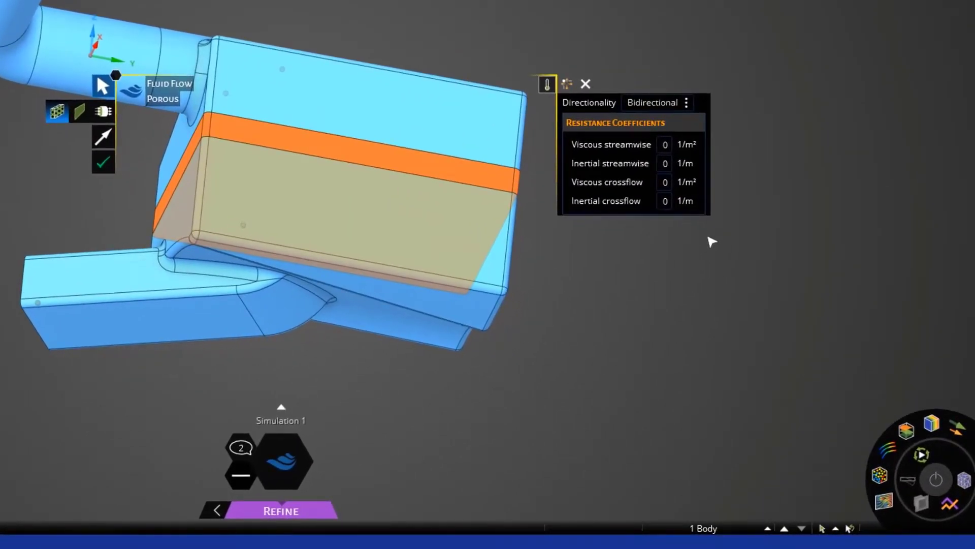
pyautogui.click(665, 145)
pyautogui.click(666, 163)
pyautogui.write('500')
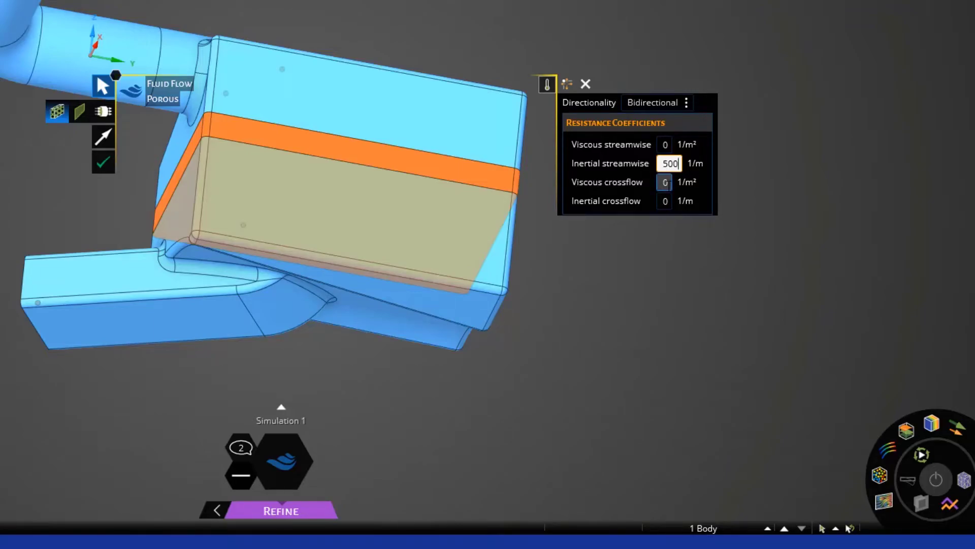
pyautogui.click(664, 201)
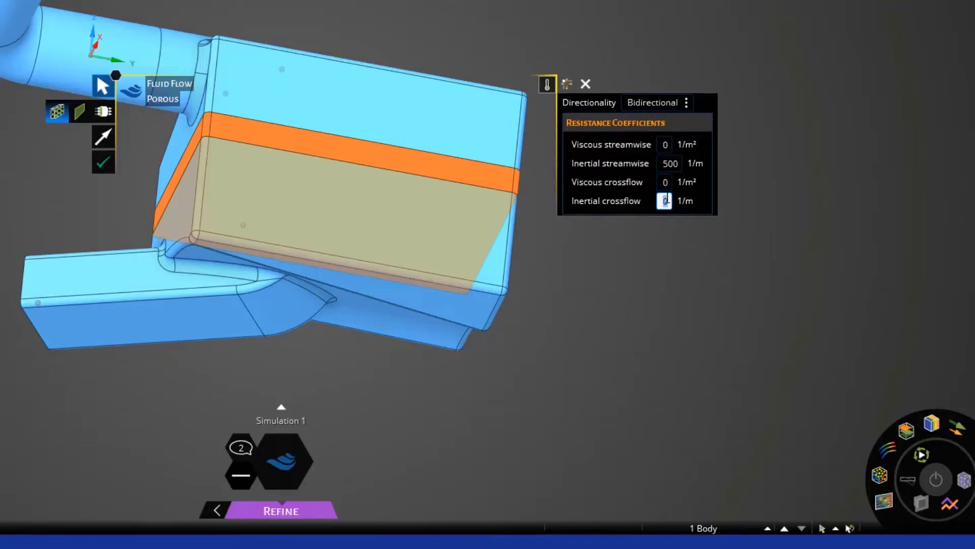
pyautogui.write('50000')
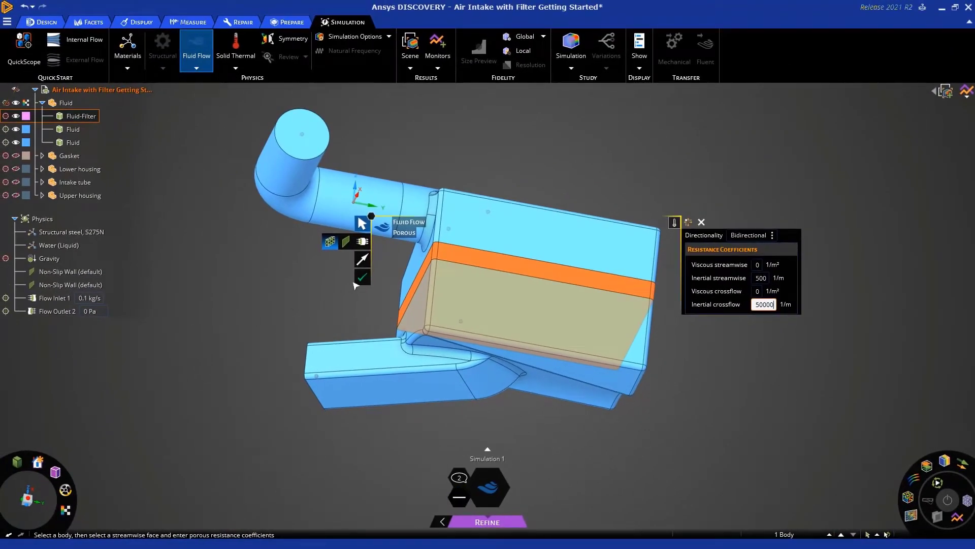
pyautogui.click(362, 277)
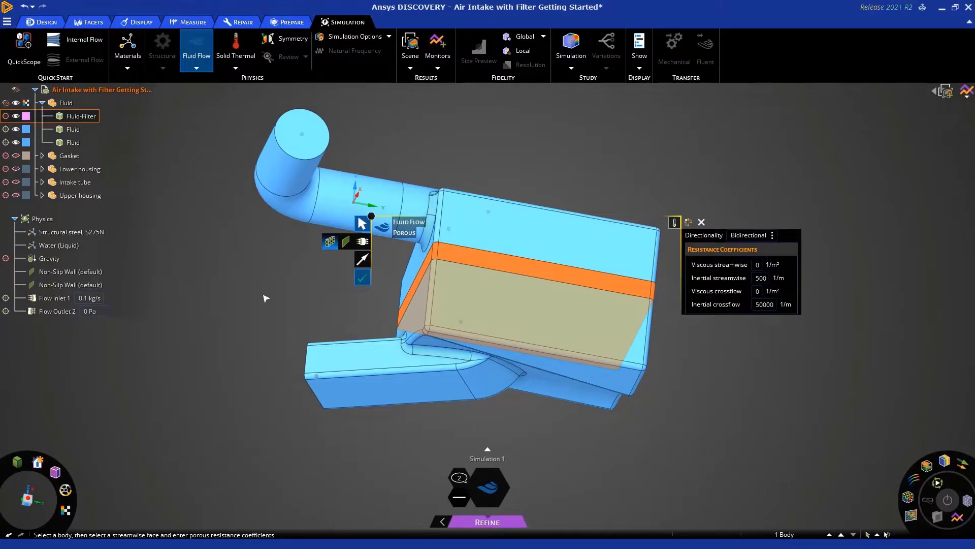
# - Set the porous filter's streamwise direction along a vertical edge of the Fluid-Filter body
pyautogui.moveTo(261, 270); pyautogui.dragTo(279, 392, button='middle')
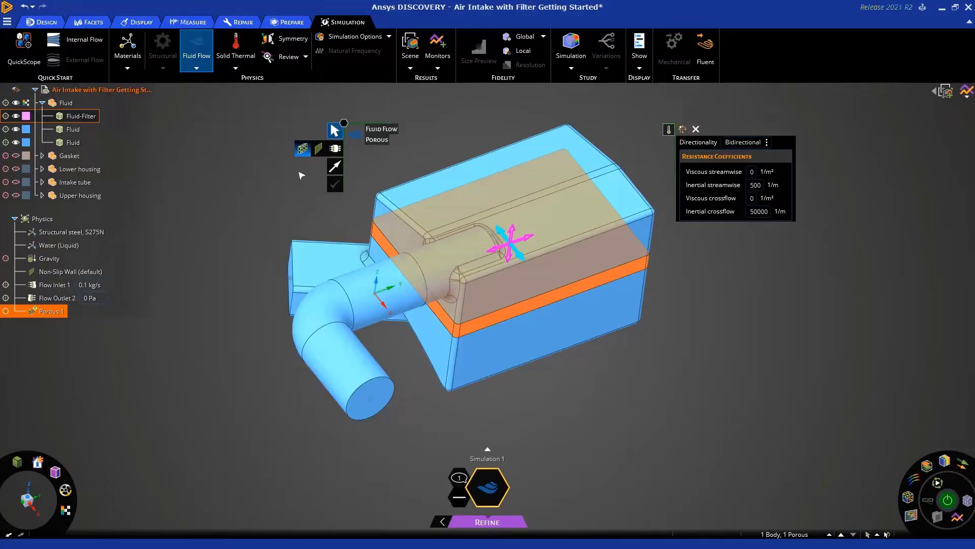
pyautogui.click(334, 166)
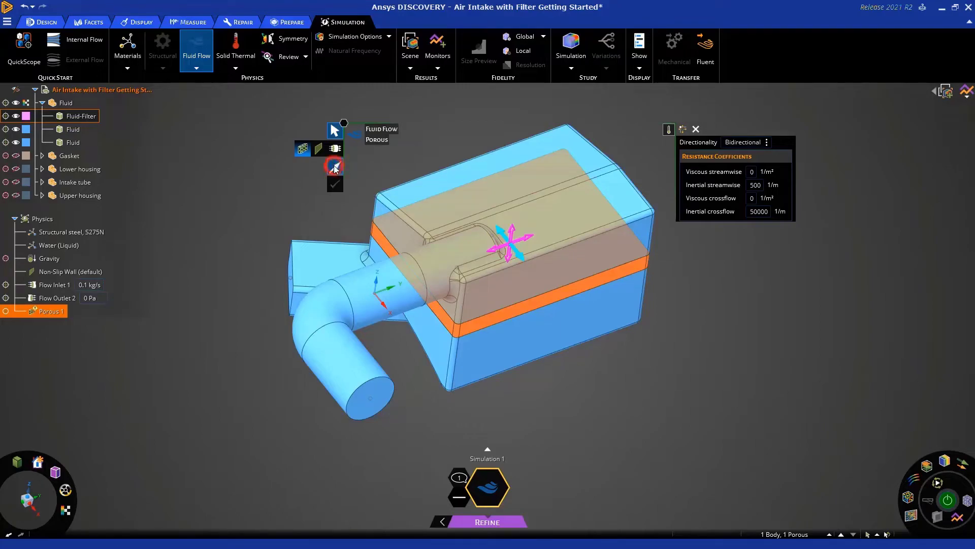
pyautogui.click(461, 330)
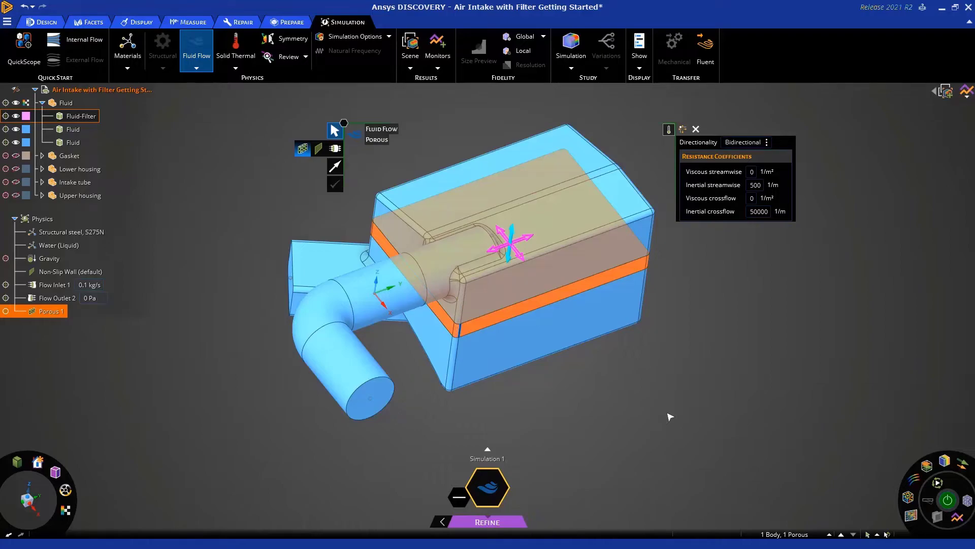
pyautogui.press('F1')
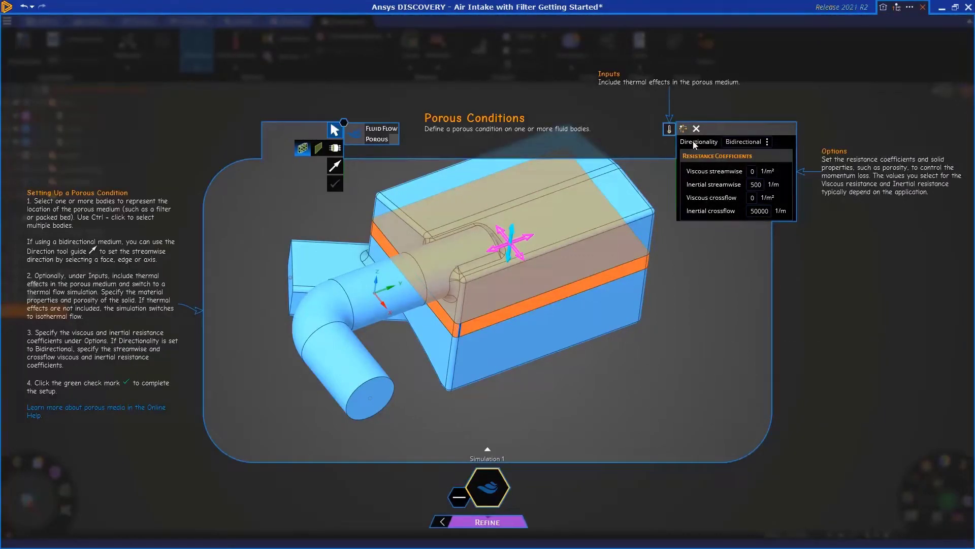
pyautogui.moveTo(761, 144)
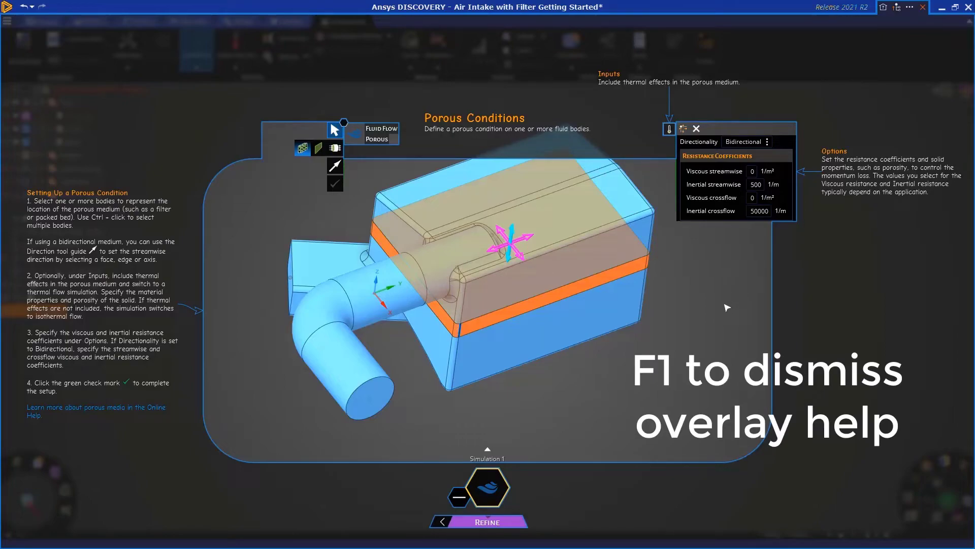
pyautogui.click(924, 8)
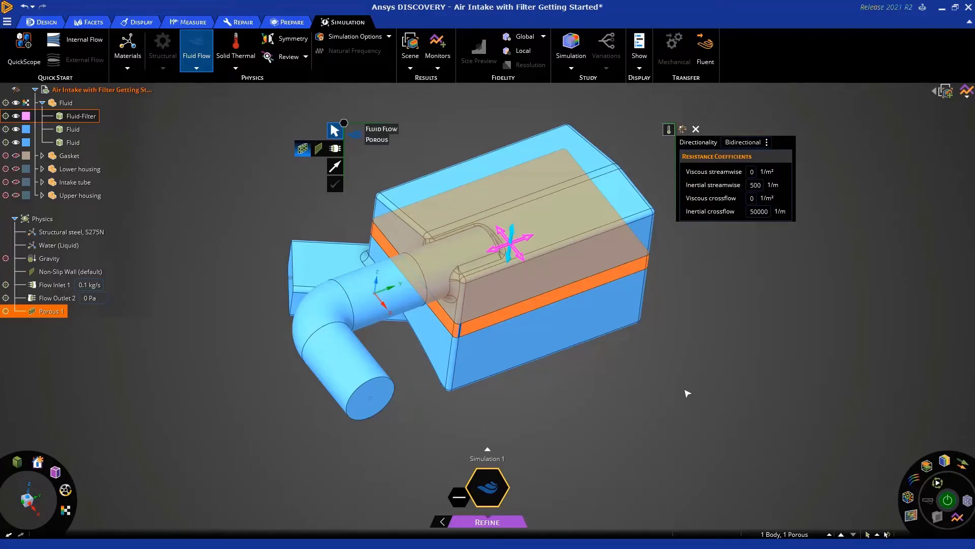
# - Replace the Water (Liquid) fluid material with Air (Gas)
pyautogui.press('Escape')
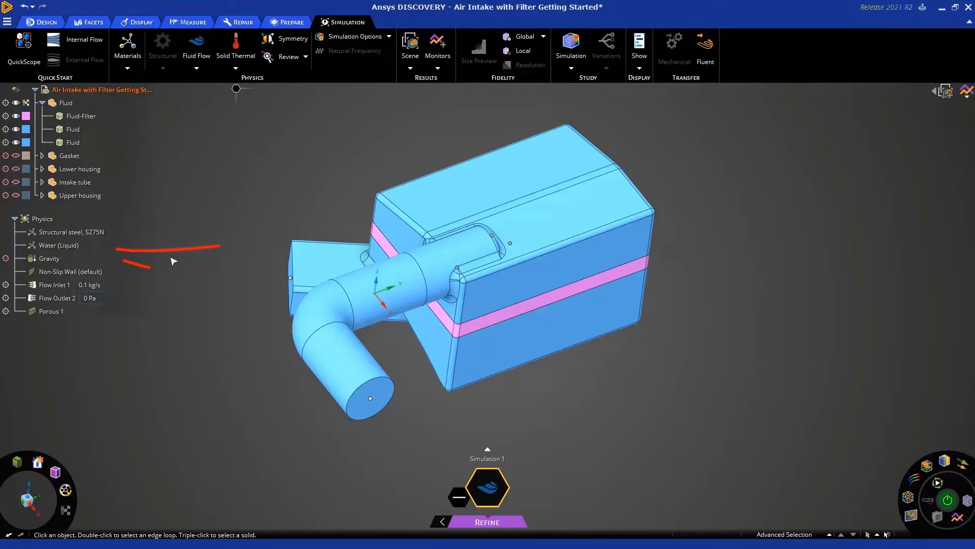
pyautogui.click(59, 245)
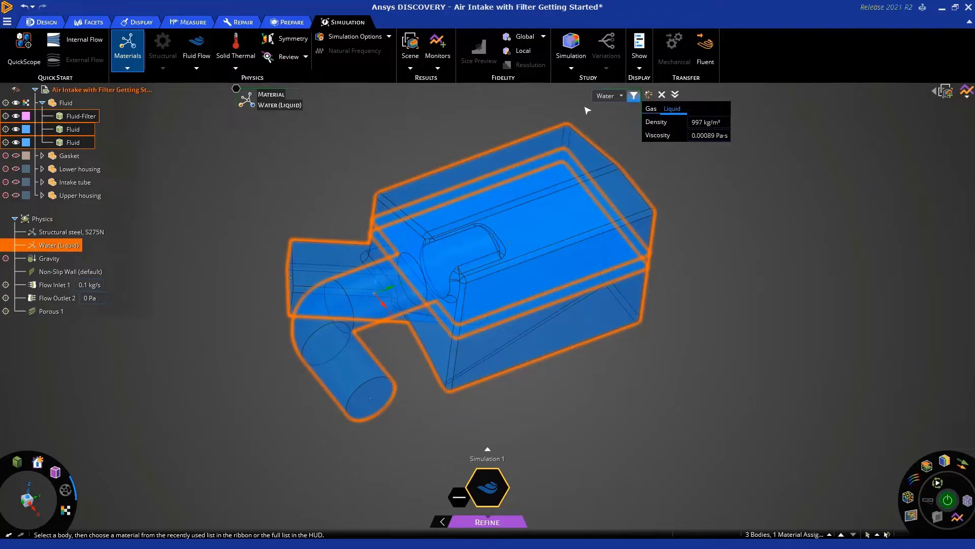
pyautogui.click(622, 96)
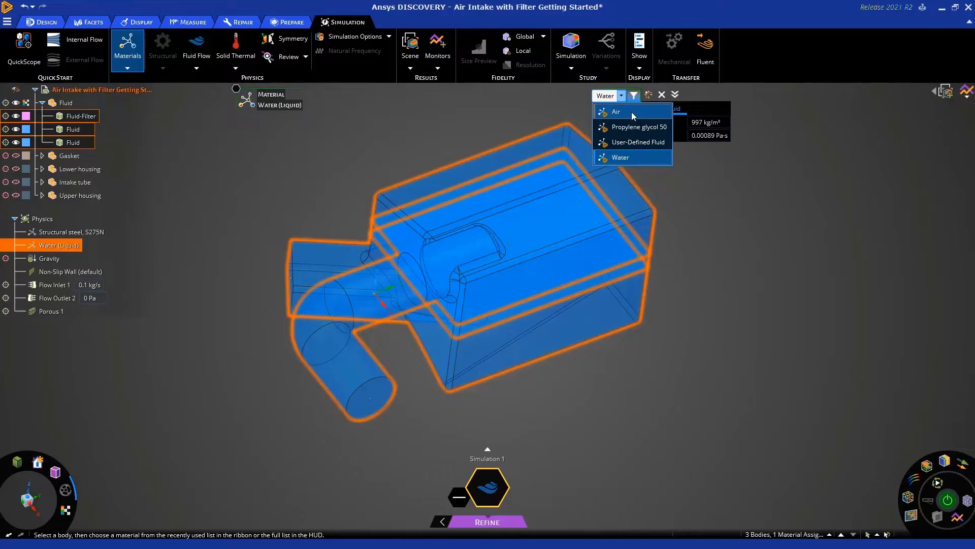
pyautogui.click(628, 111)
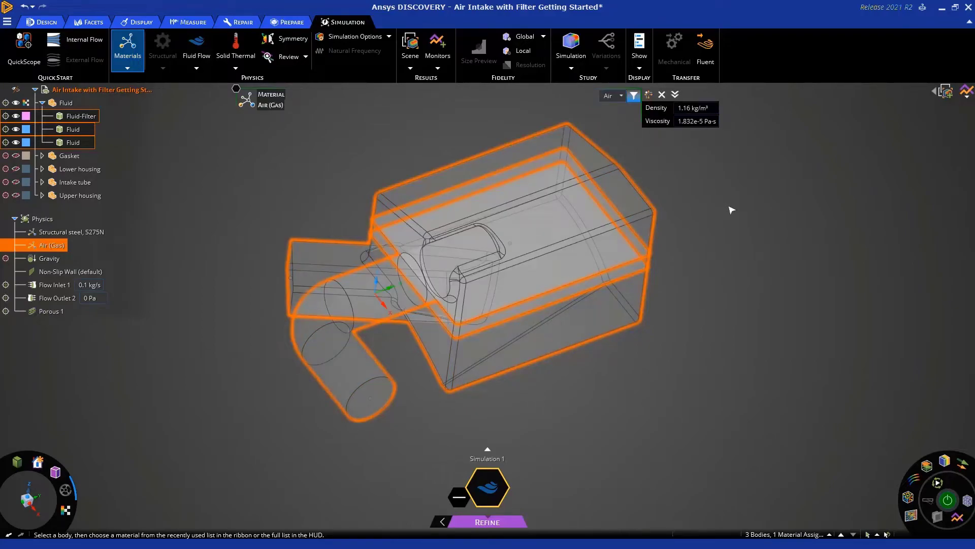
# - Hide the two outer Fluid bodies to expose the filter
pyautogui.press('Escape')
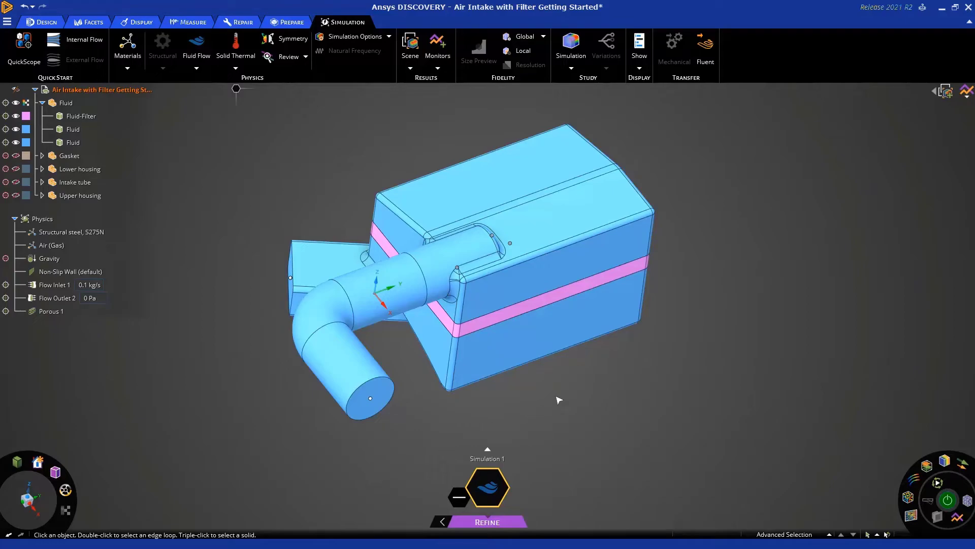
pyautogui.click(565, 264)
pyautogui.keyDown('ctrl'); pyautogui.click(592, 321); pyautogui.keyUp('ctrl')
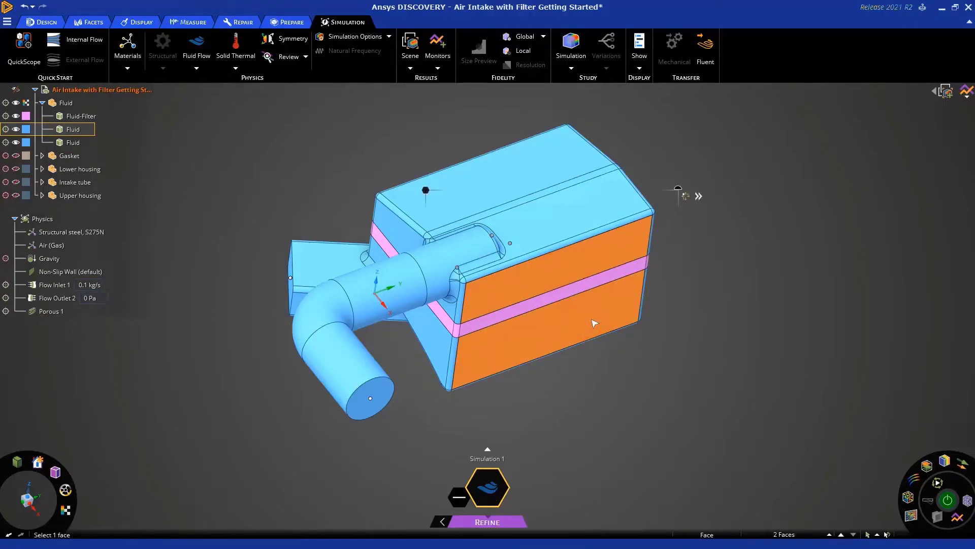
pyautogui.rightClick(593, 323)
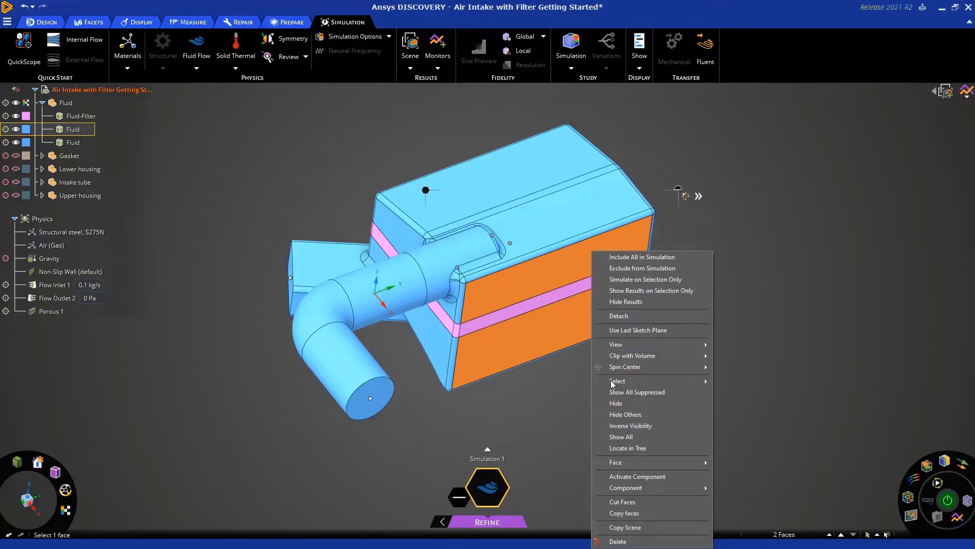
pyautogui.click(616, 403)
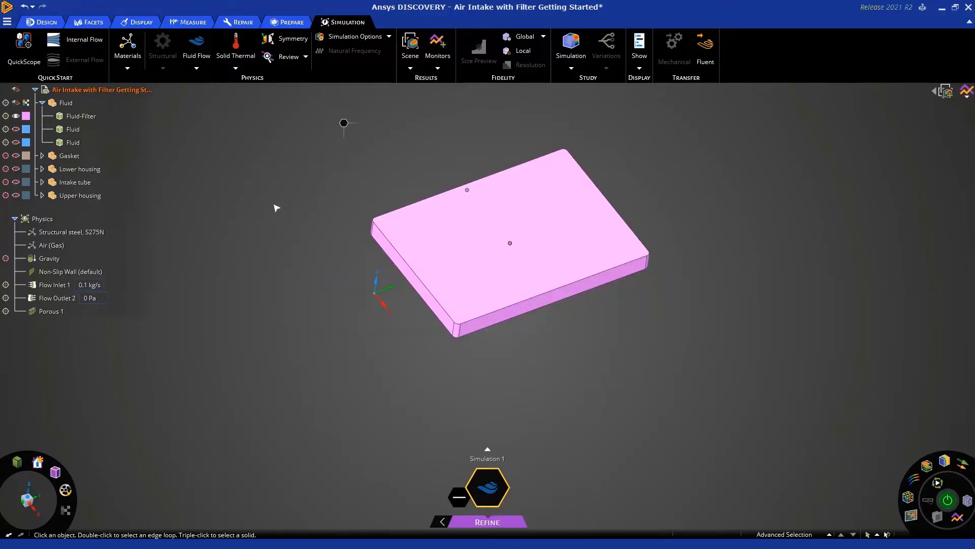
pyautogui.click(16, 130)
# - Apply a 5 mm local fidelity to the Fluid-Filter's top and bottom faces
pyautogui.keyDown('ctrl'); pyautogui.click(490, 254); pyautogui.keyUp('ctrl')
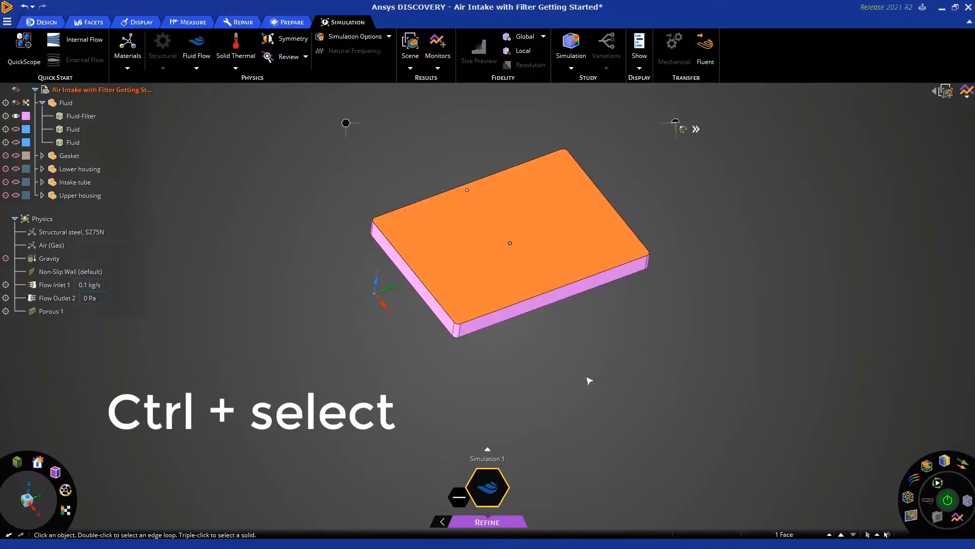
pyautogui.moveTo(589, 381); pyautogui.dragTo(570, 268, button='middle')
pyautogui.keyDown('ctrl'); pyautogui.click(571, 259); pyautogui.keyUp('ctrl')
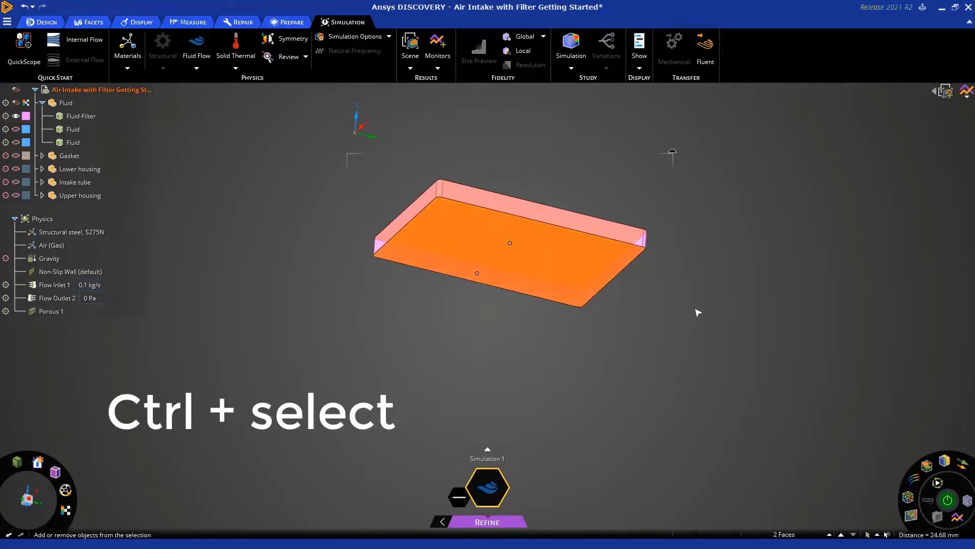
pyautogui.click(523, 51)
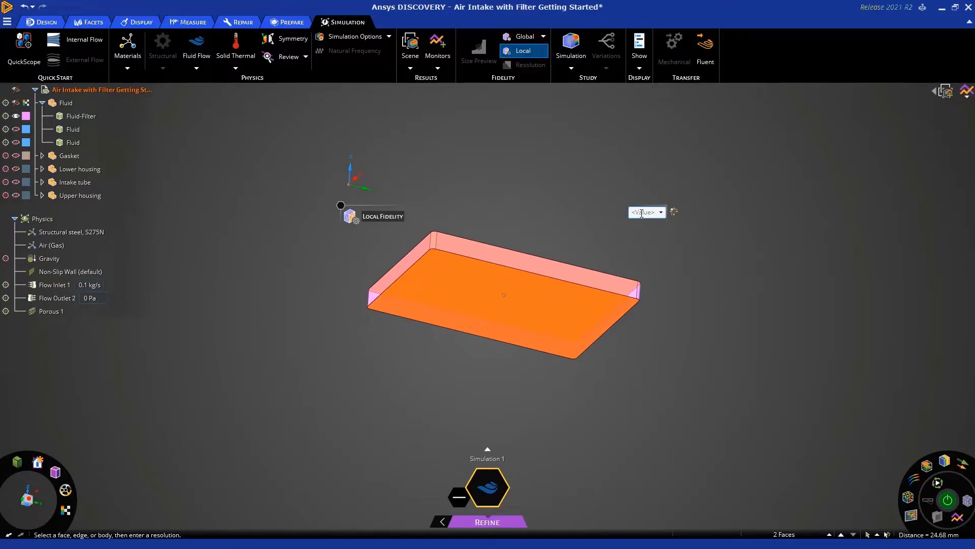
pyautogui.write('5mm')
pyautogui.press('Return')
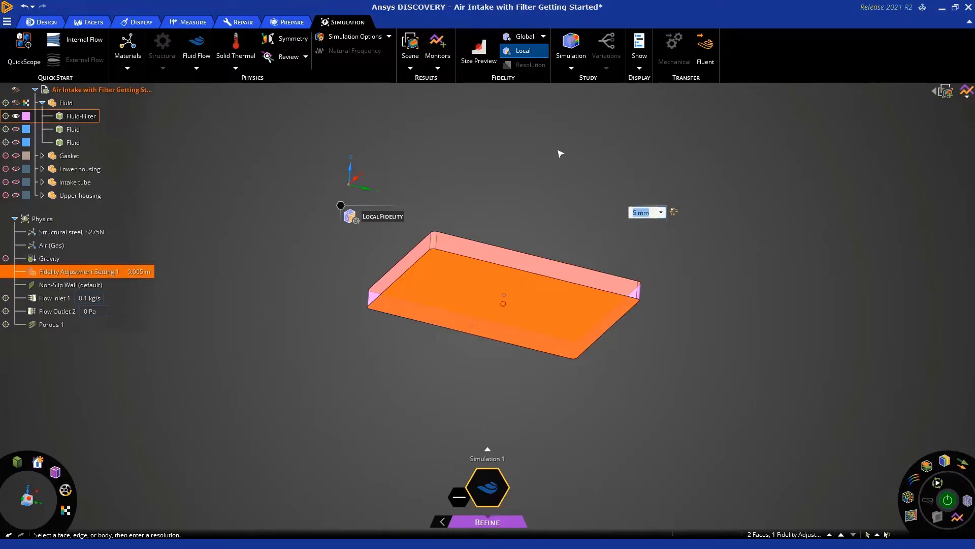
pyautogui.click(561, 153)
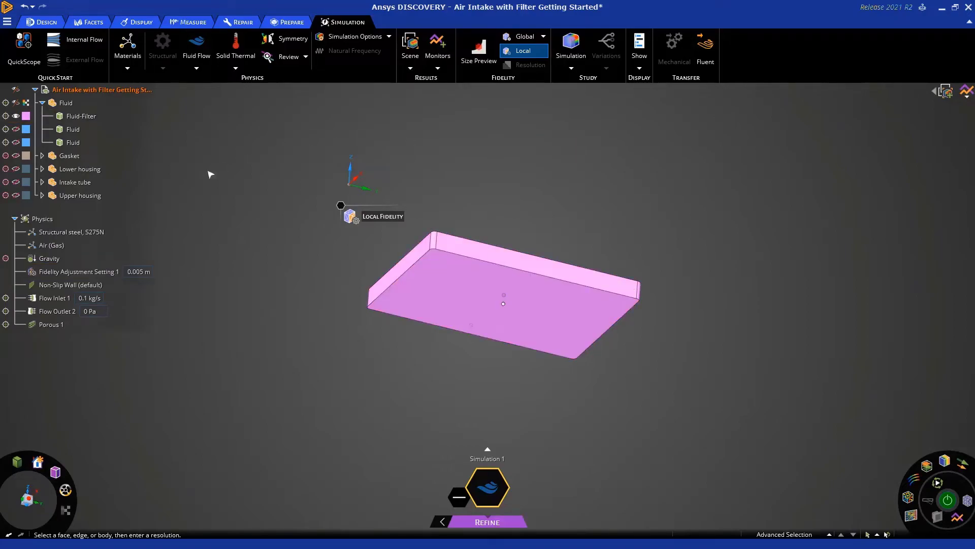
# - Show both Fluid bodies again and hide the Fluid-Filter body
pyautogui.moveTo(264, 188); pyautogui.dragTo(292, 284, button='middle')
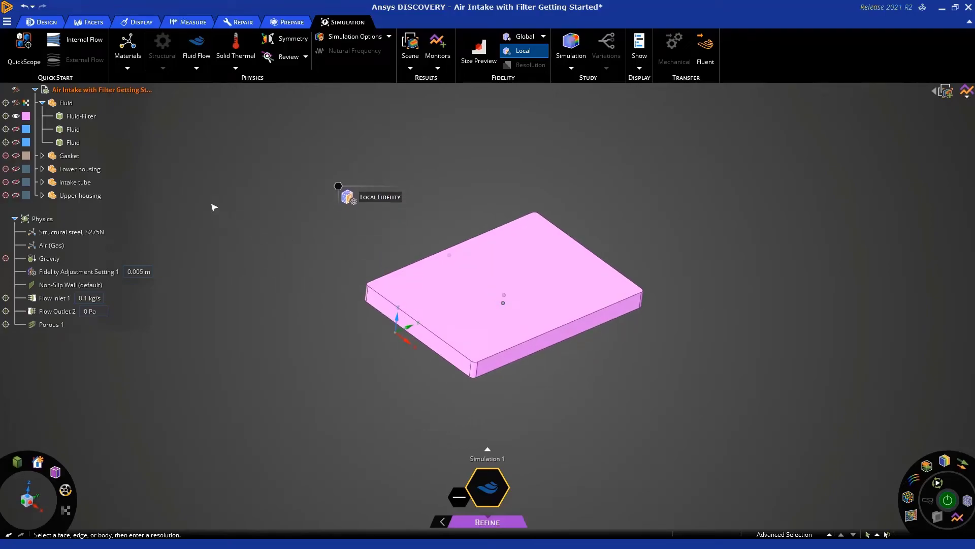
pyautogui.click(16, 130)
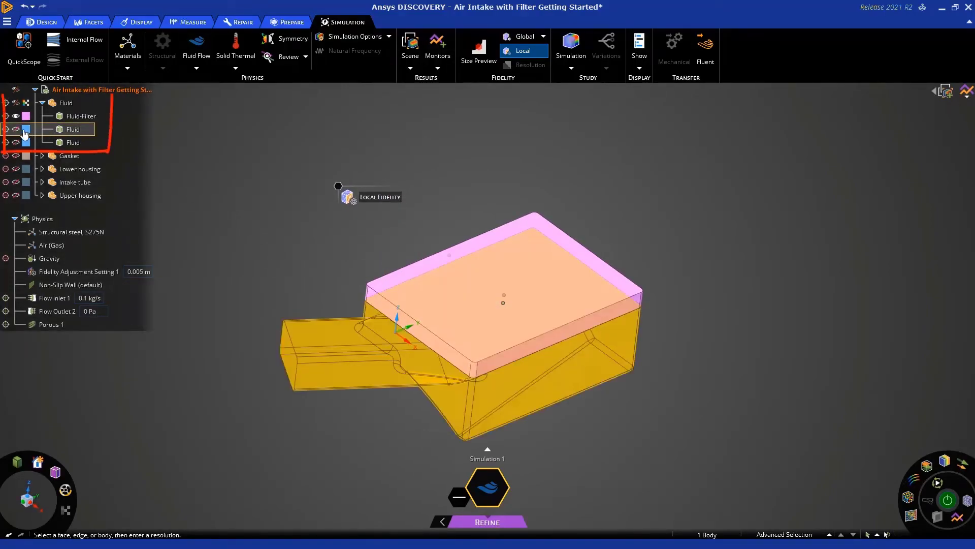
pyautogui.click(16, 142)
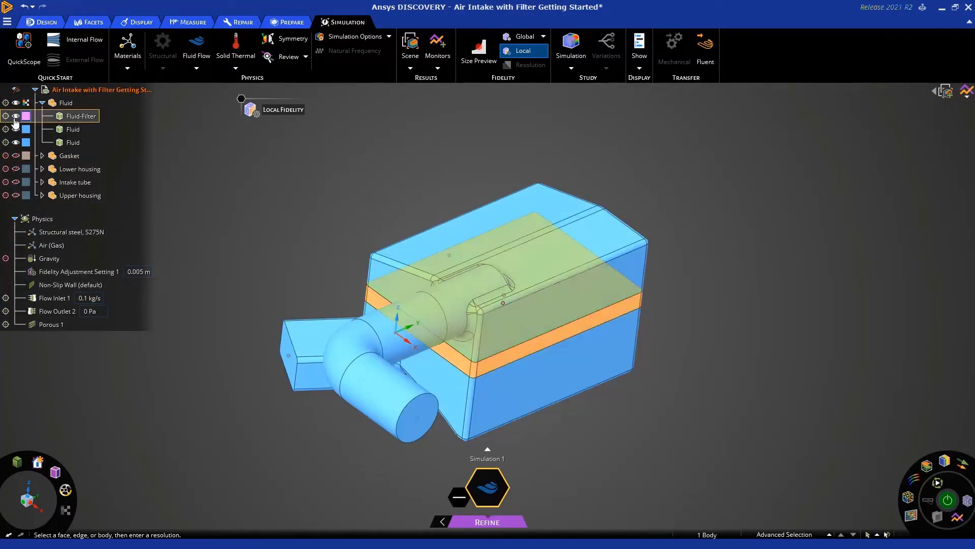
pyautogui.click(15, 116)
# - Apply a 5 mm local fidelity to the two fluid faces bordering the filter
pyautogui.moveTo(386, 226); pyautogui.dragTo(633, 284, button='middle')
pyautogui.click(581, 291)
pyautogui.keyDown('ctrl'); pyautogui.click(615, 285); pyautogui.keyUp('ctrl')
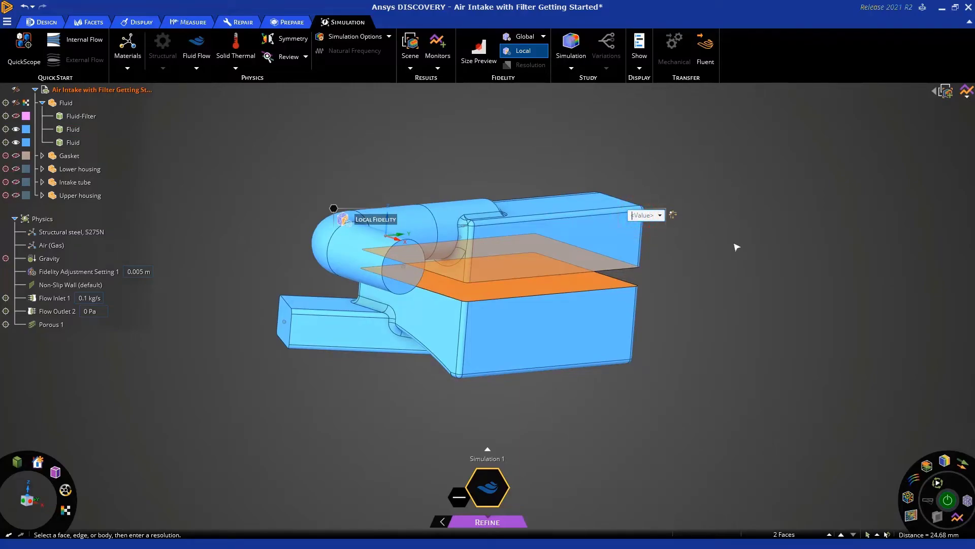
pyautogui.write('5mm')
pyautogui.press('Return')
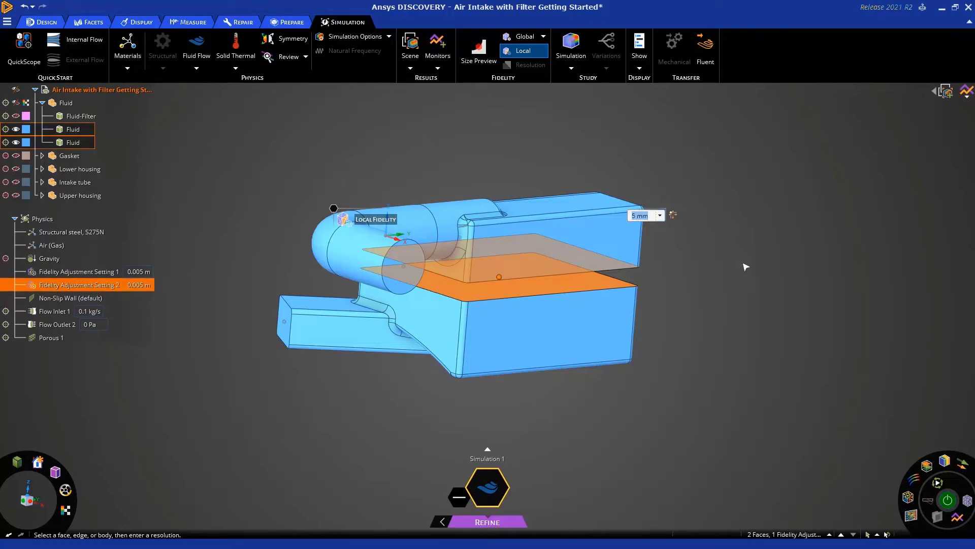
pyautogui.click(745, 265)
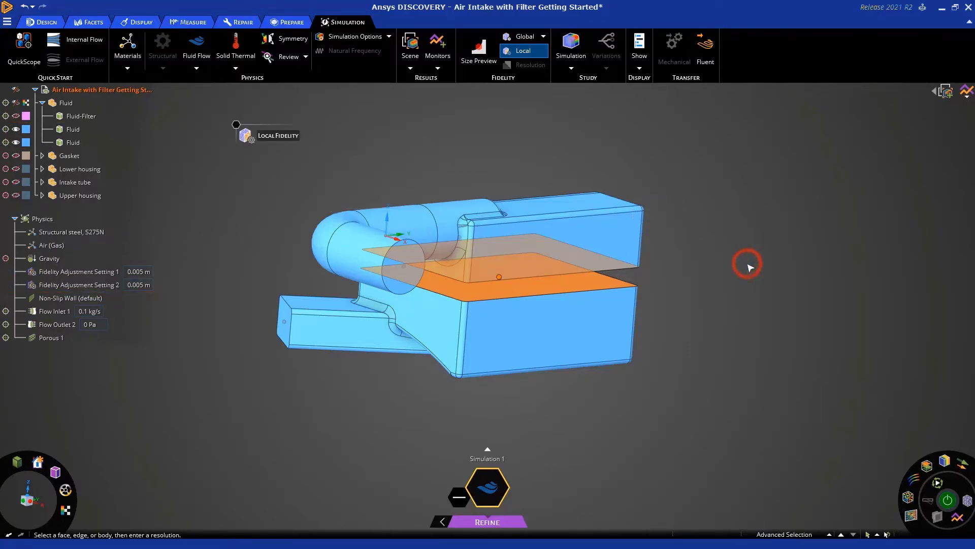
pyautogui.click(16, 115)
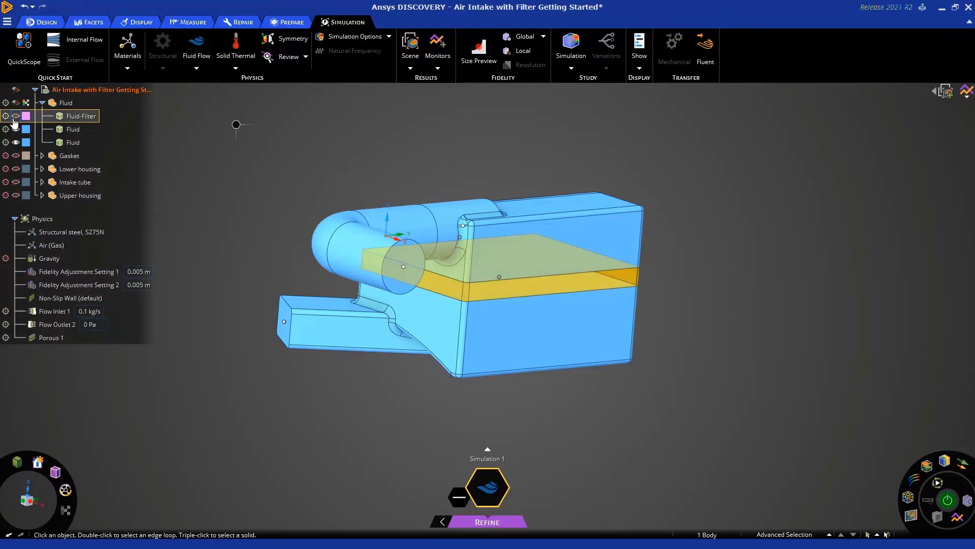
pyautogui.moveTo(623, 155); pyautogui.dragTo(636, 180, button='middle')
pyautogui.moveTo(713, 199); pyautogui.dragTo(710, 199, button='middle')
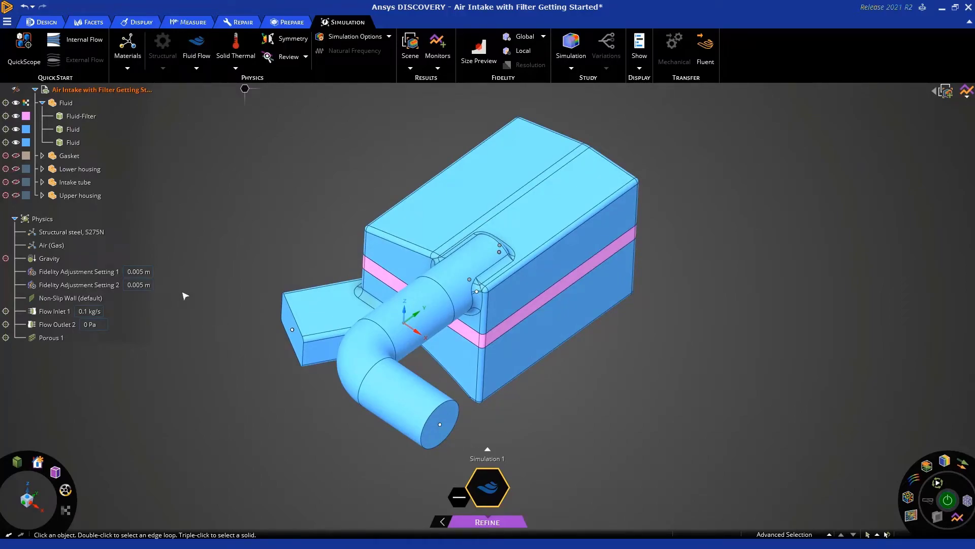
pyautogui.click(103, 274)
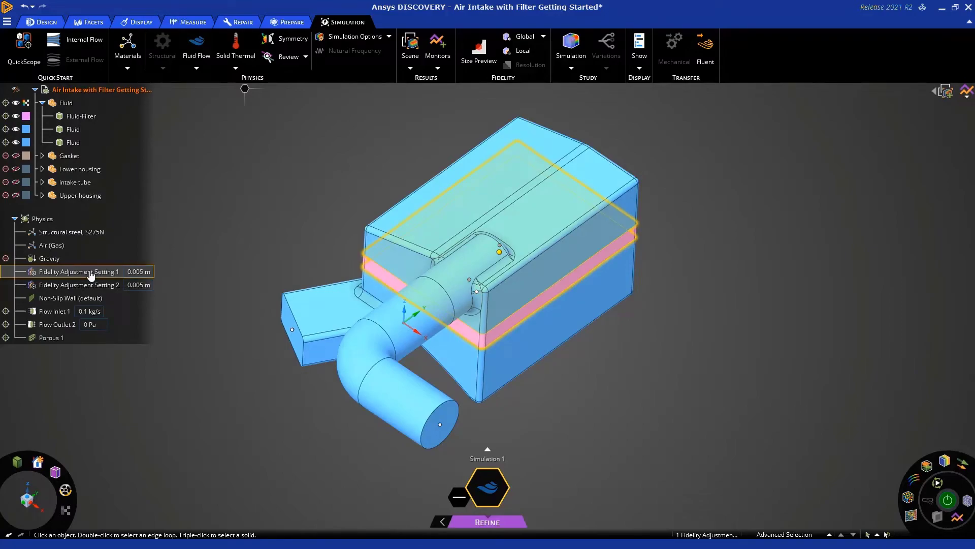
pyautogui.click(92, 287)
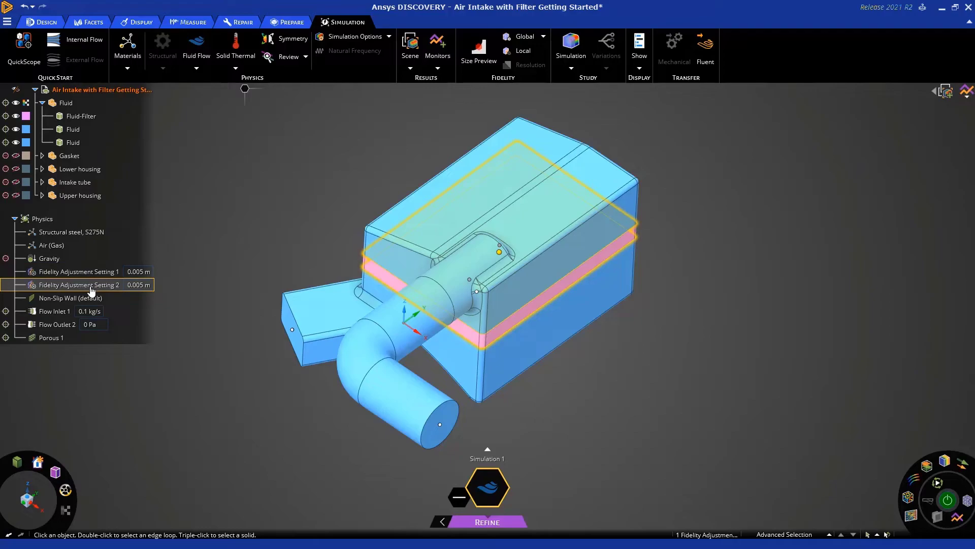
pyautogui.click(245, 469)
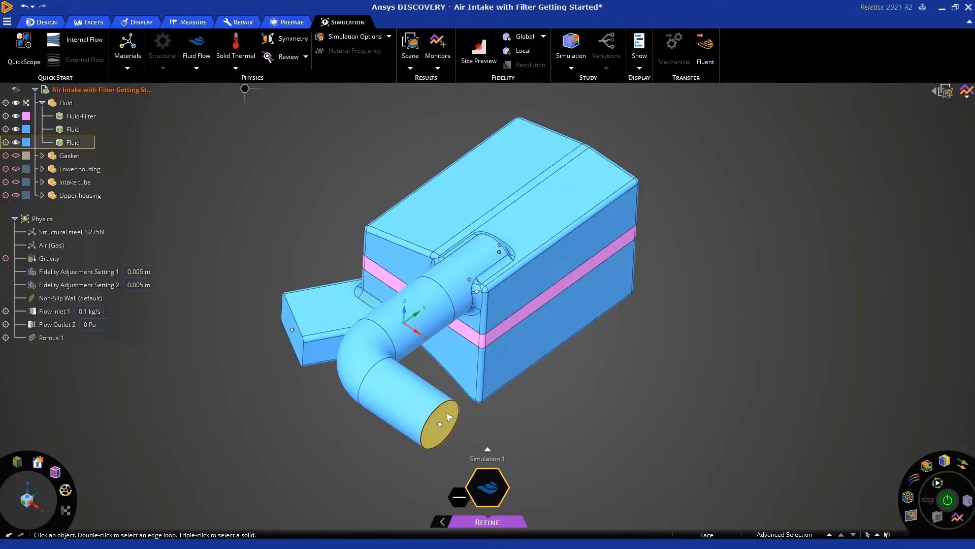
# - Add an Average Static Pressure monitor on the intake pipe's open end face
pyautogui.click(429, 433)
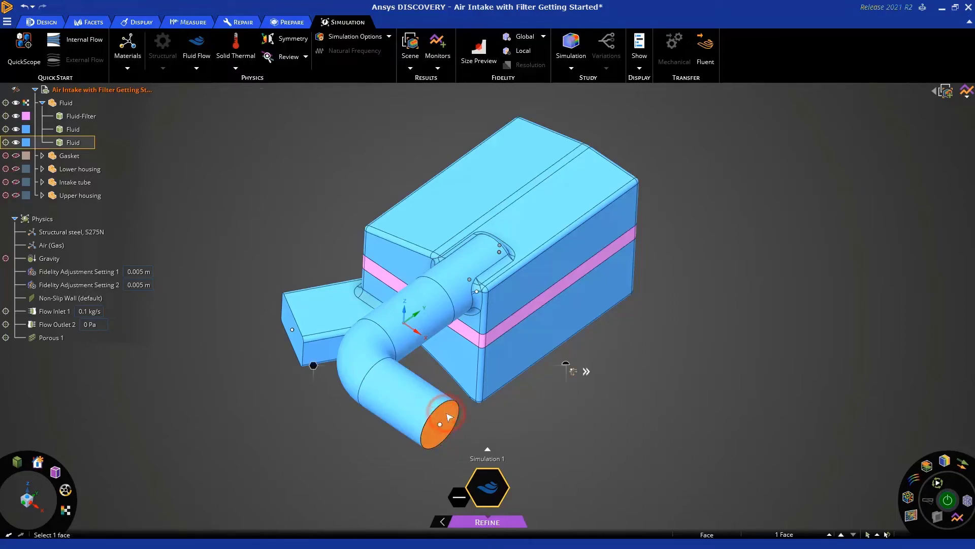
pyautogui.rightClick(313, 365)
pyautogui.click(286, 370)
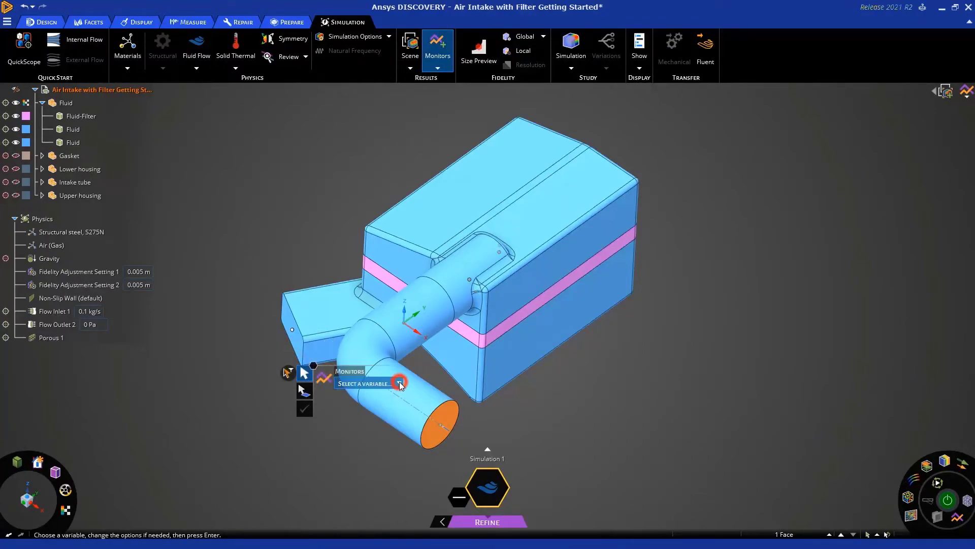
pyautogui.click(366, 382)
pyautogui.click(362, 407)
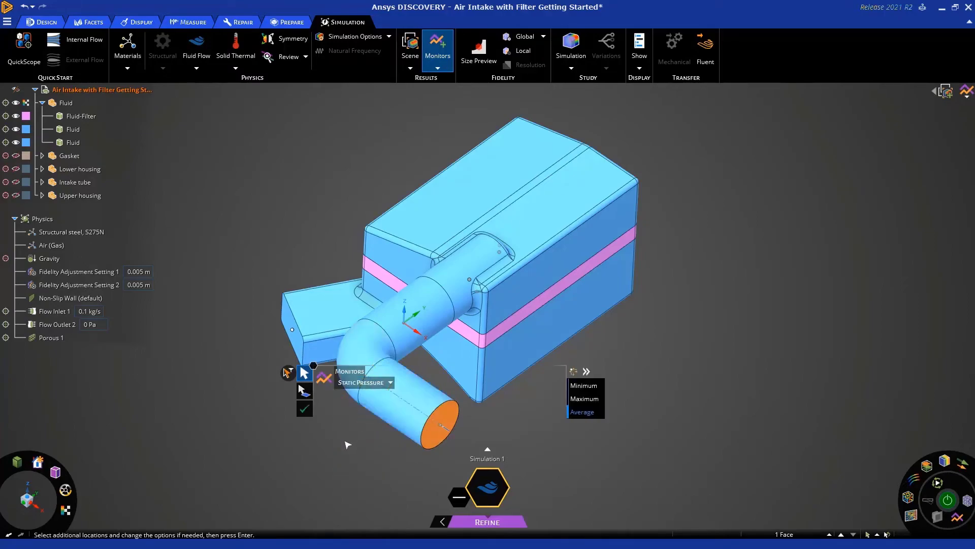
pyautogui.click(305, 408)
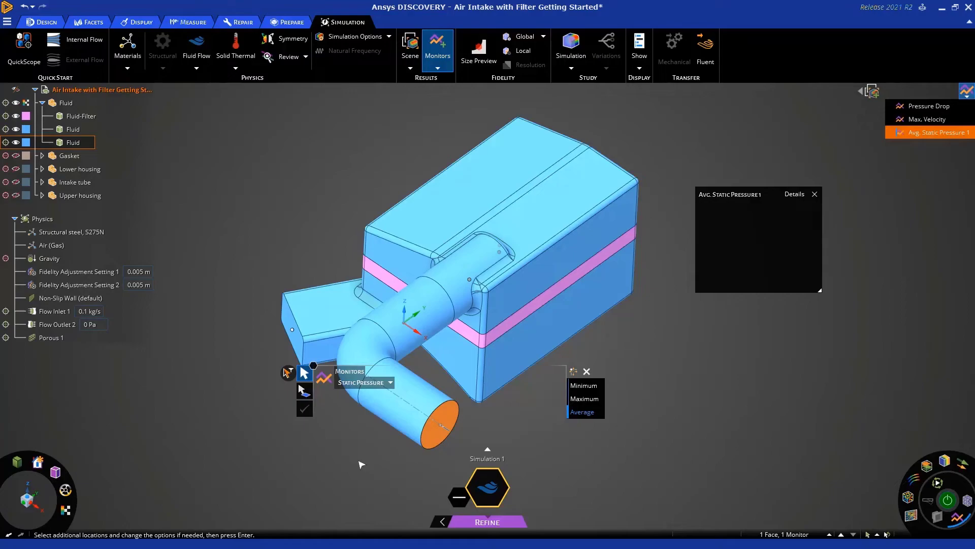
pyautogui.press('Escape')
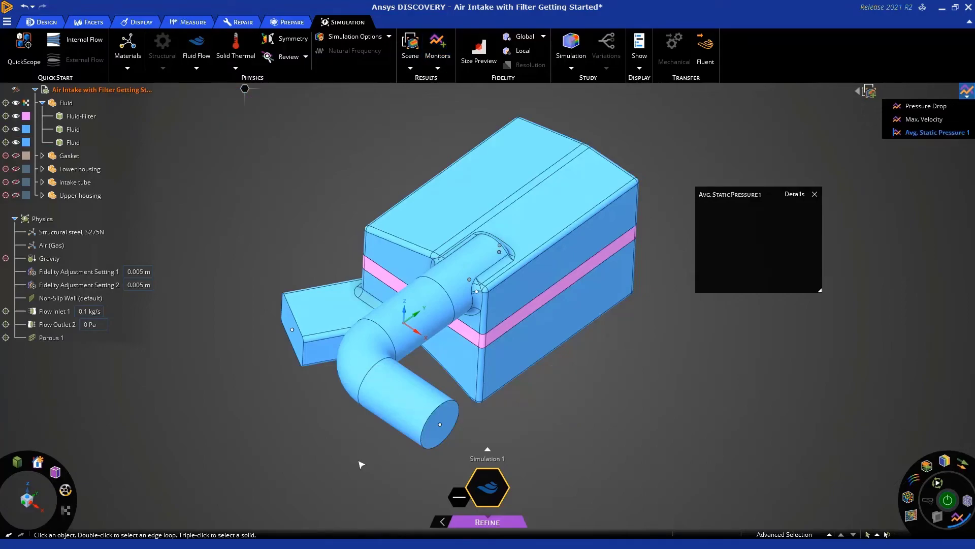
pyautogui.click(567, 255)
# - Hide the outer Fluid body and add a Velocity Flow Uniformity monitor on the filter's top face
pyautogui.rightClick(567, 253)
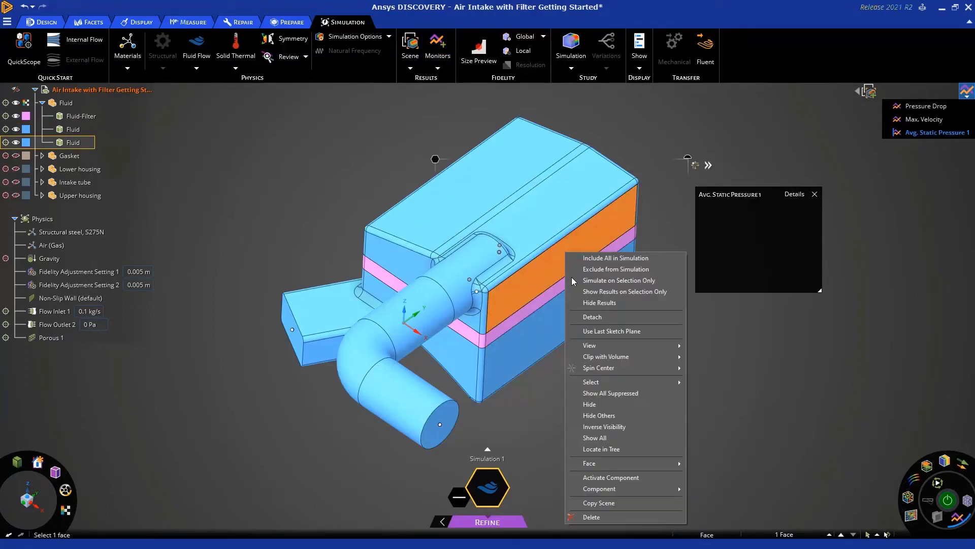
pyautogui.click(599, 405)
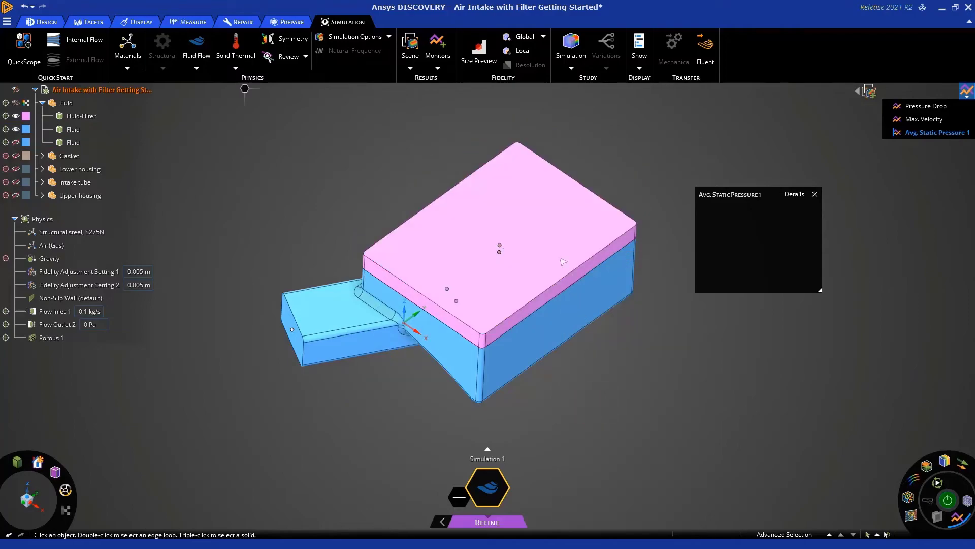
pyautogui.click(536, 234)
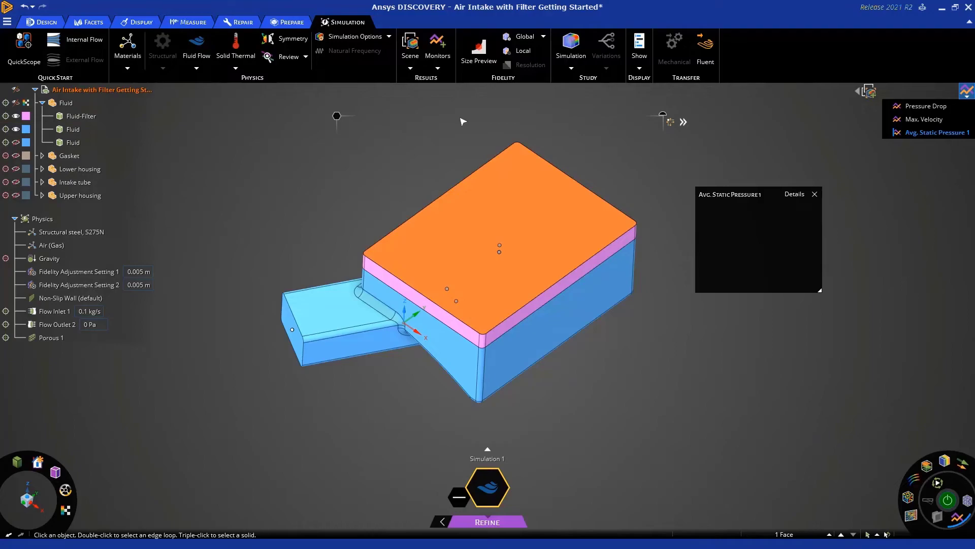
pyautogui.click(441, 44)
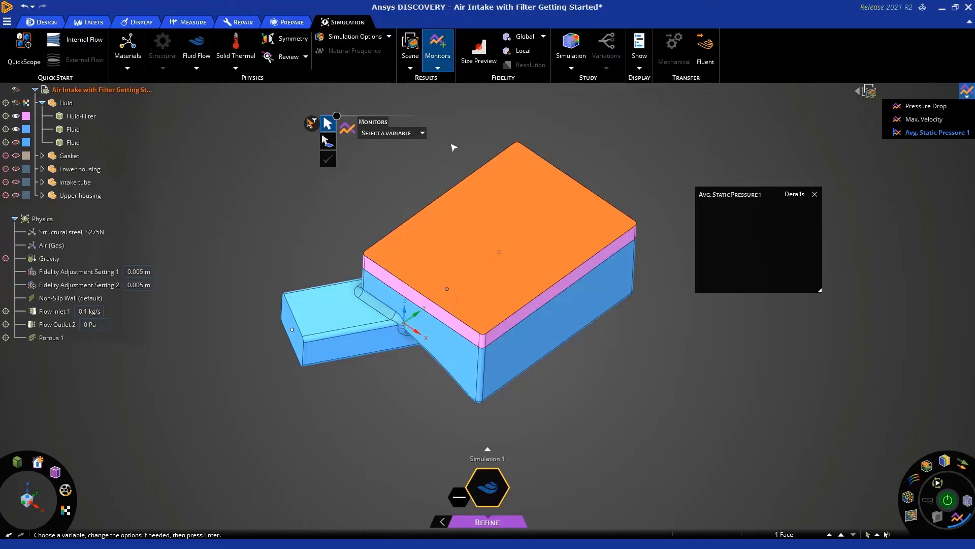
pyautogui.click(422, 133)
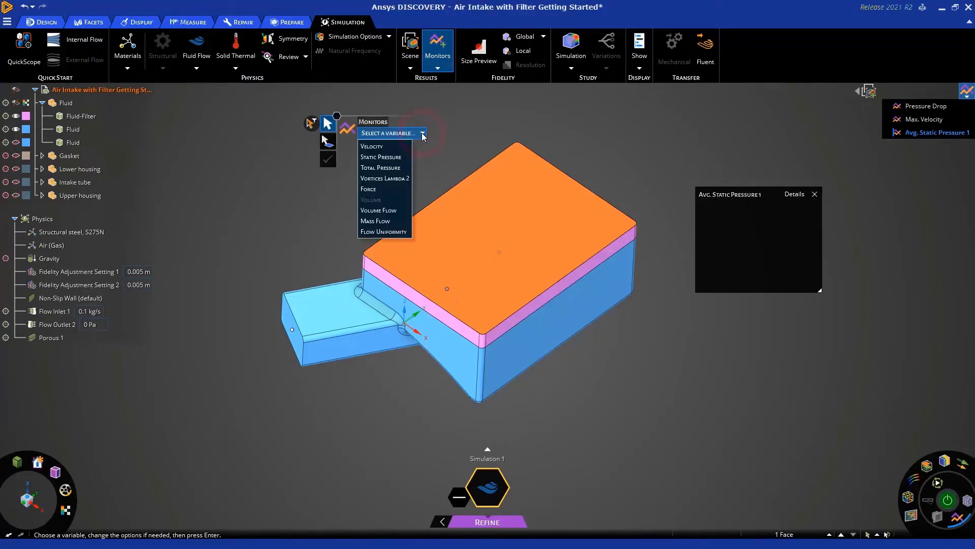
pyautogui.click(384, 231)
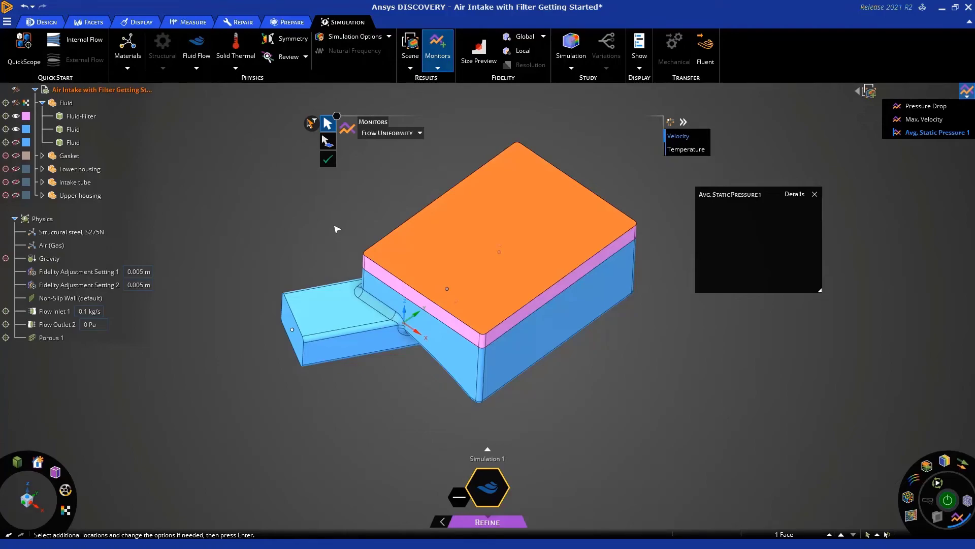
pyautogui.click(328, 159)
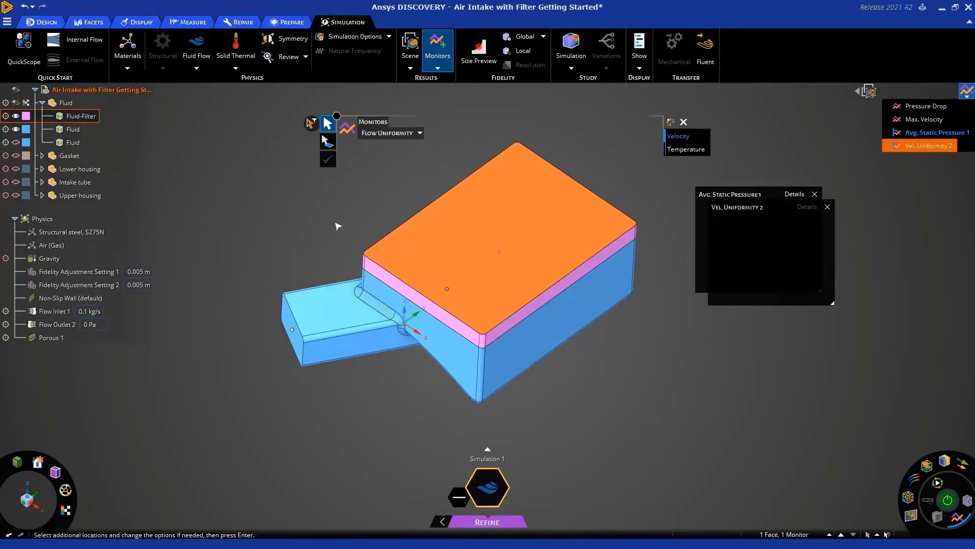
pyautogui.press('Escape')
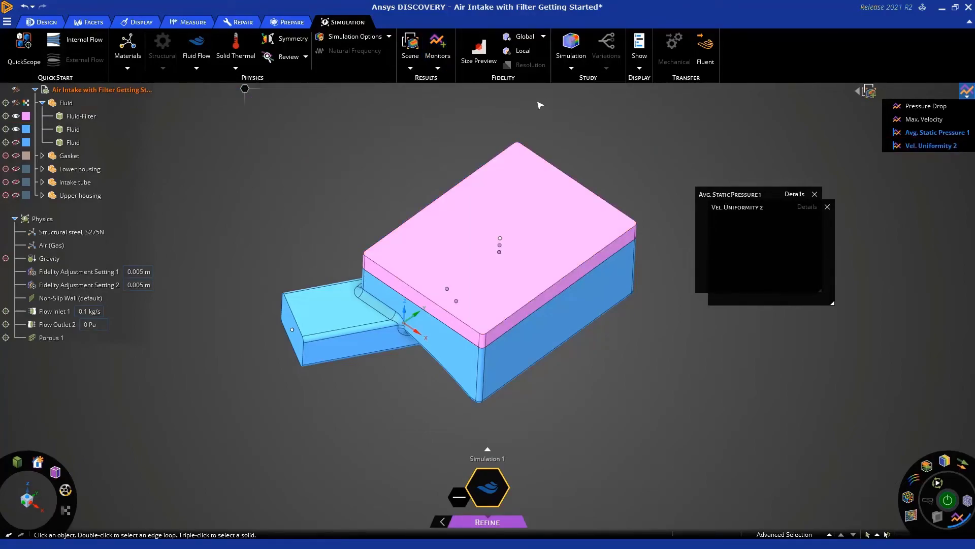
# - Close the Vel. Uniformity 2 chart and keep an enlarged Avg. Static Pressure 1 Details chart
pyautogui.moveTo(785, 203); pyautogui.dragTo(770, 312)
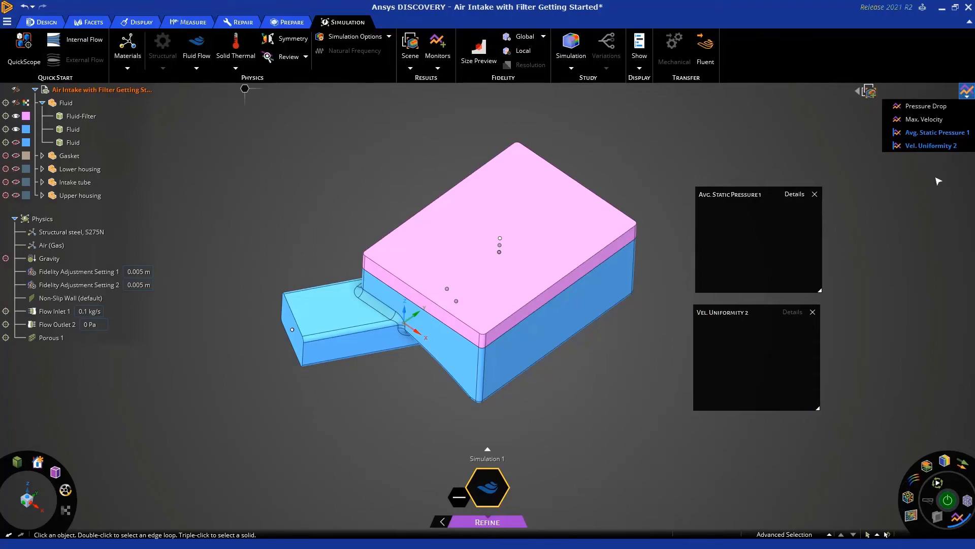
pyautogui.click(813, 312)
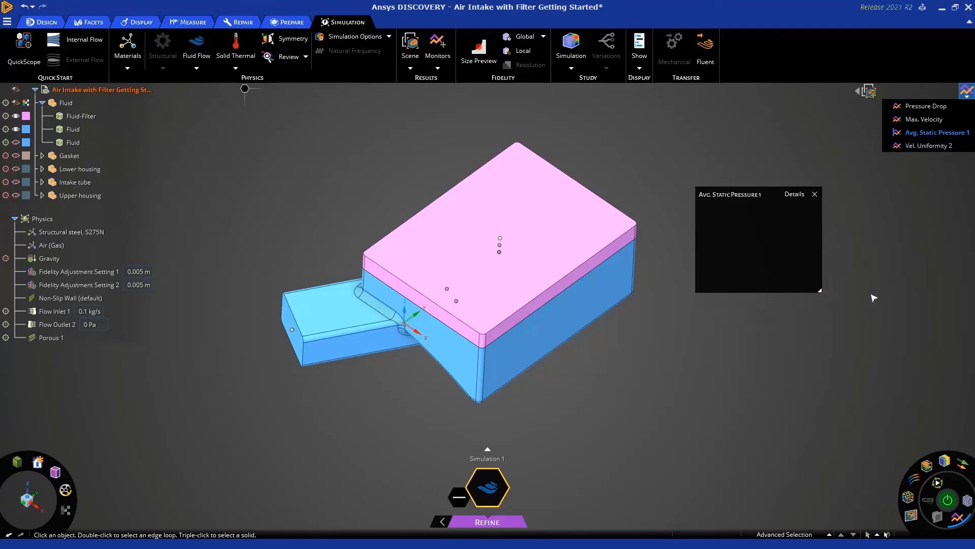
pyautogui.click(795, 195)
pyautogui.moveTo(902, 300); pyautogui.dragTo(749, 313)
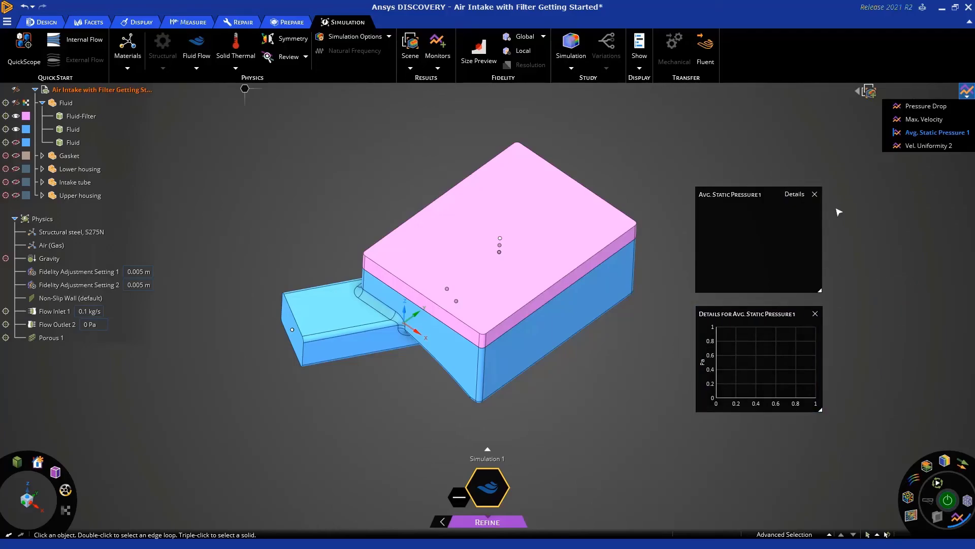
pyautogui.click(815, 195)
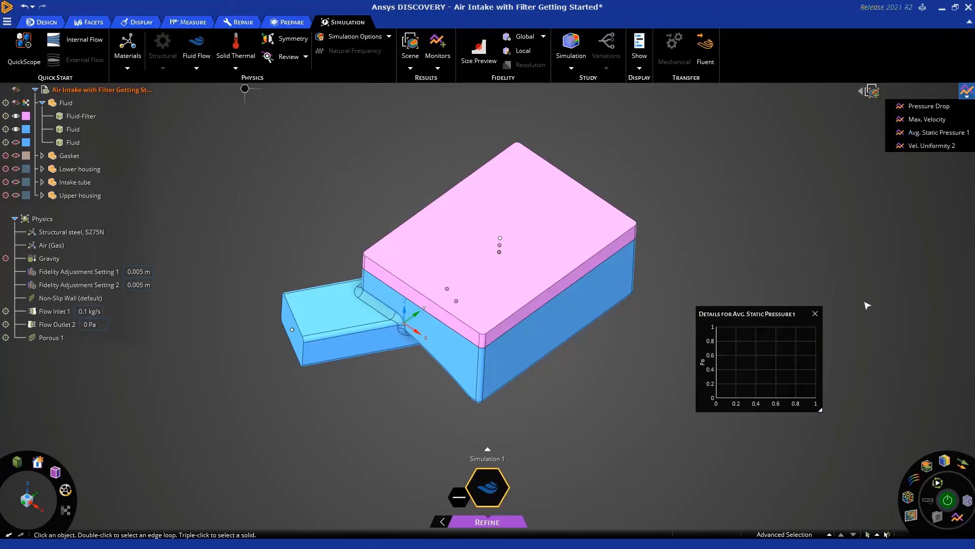
pyautogui.moveTo(777, 315); pyautogui.dragTo(752, 220)
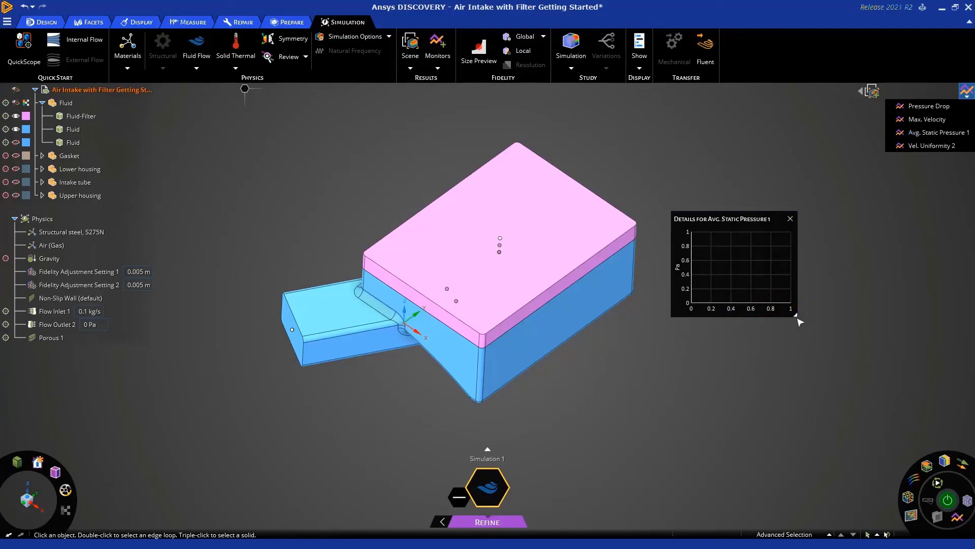
pyautogui.moveTo(796, 316); pyautogui.dragTo(866, 395)
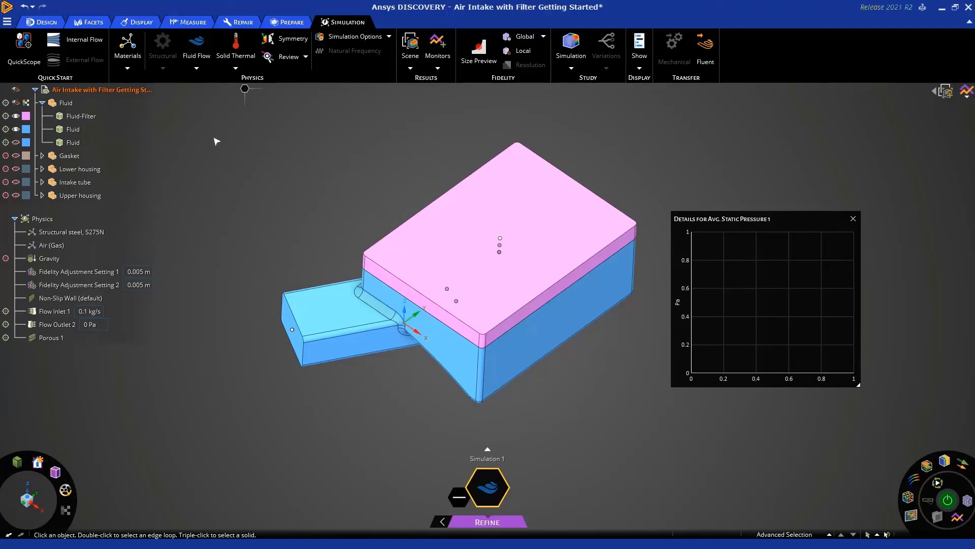
# - Unhide the outer Fluid body in the Structure tree to show the full intake volume
pyautogui.click(15, 143)
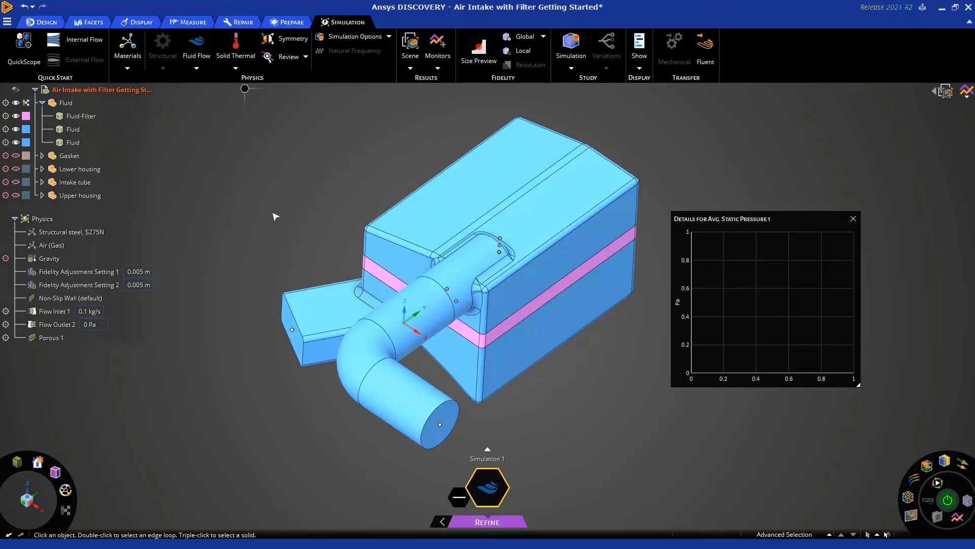